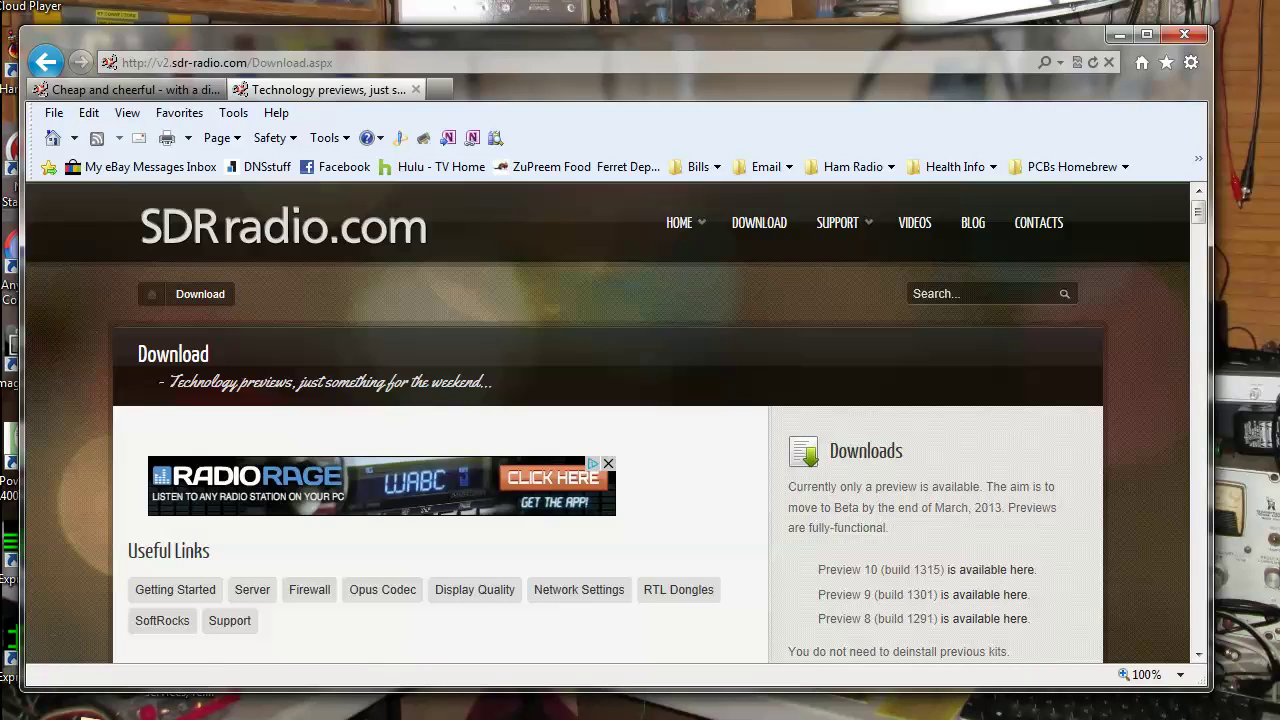
Step: Bring the SDR Radio downloads folder into view and open the 64bit folder inside SDR-Radio.com.RTLUSB-20130209.zip
{"action": "left_click_drag", "start_coordinate": [1279, 190], "coordinate": [458, 21]}
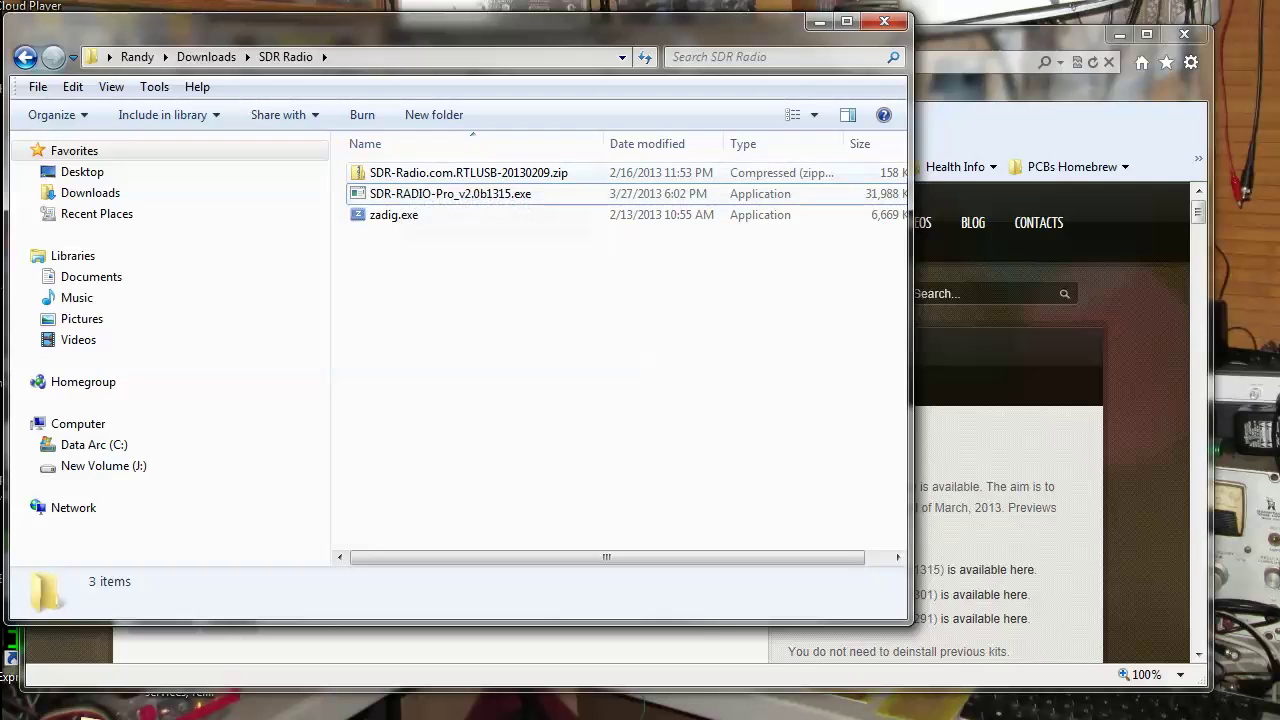
{"action": "double_click", "coordinate": [468, 173]}
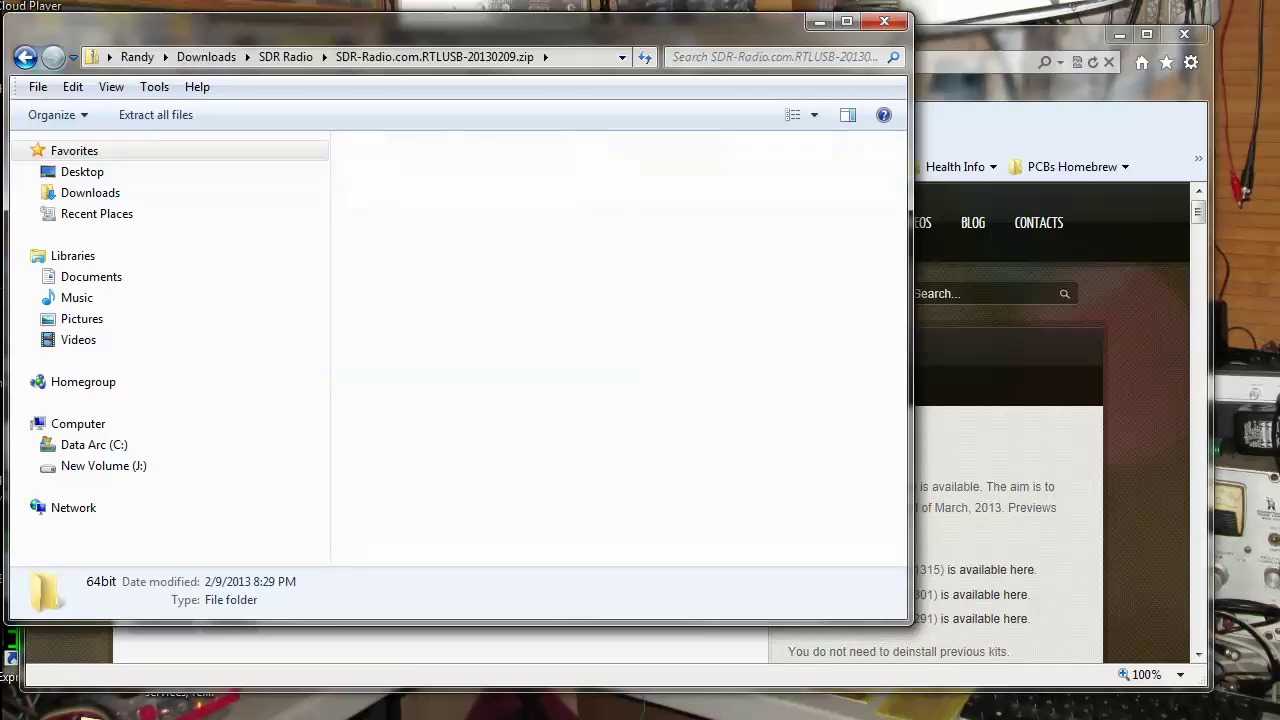
{"action": "double_click", "coordinate": [383, 194]}
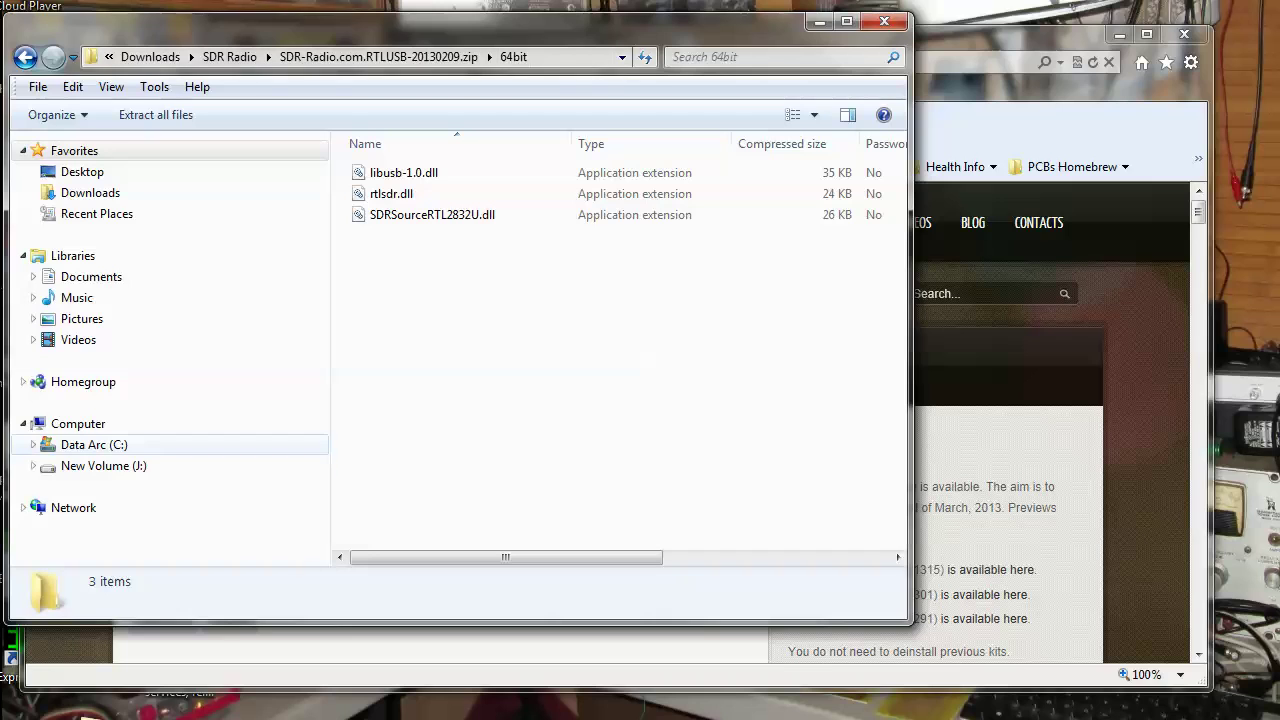
Step: Browse to the SDR-RADIO-PRO.com folder inside Program Files on drive C
{"action": "left_click", "coordinate": [33, 444]}
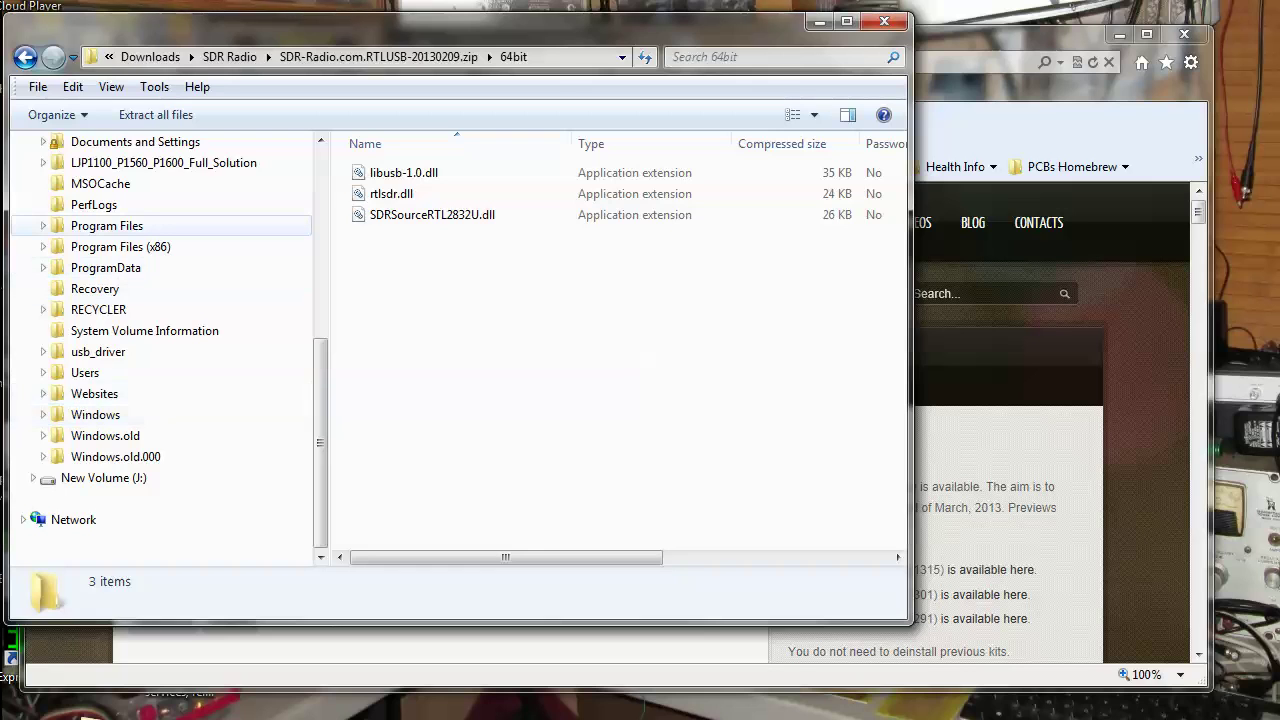
{"action": "left_click", "coordinate": [43, 225]}
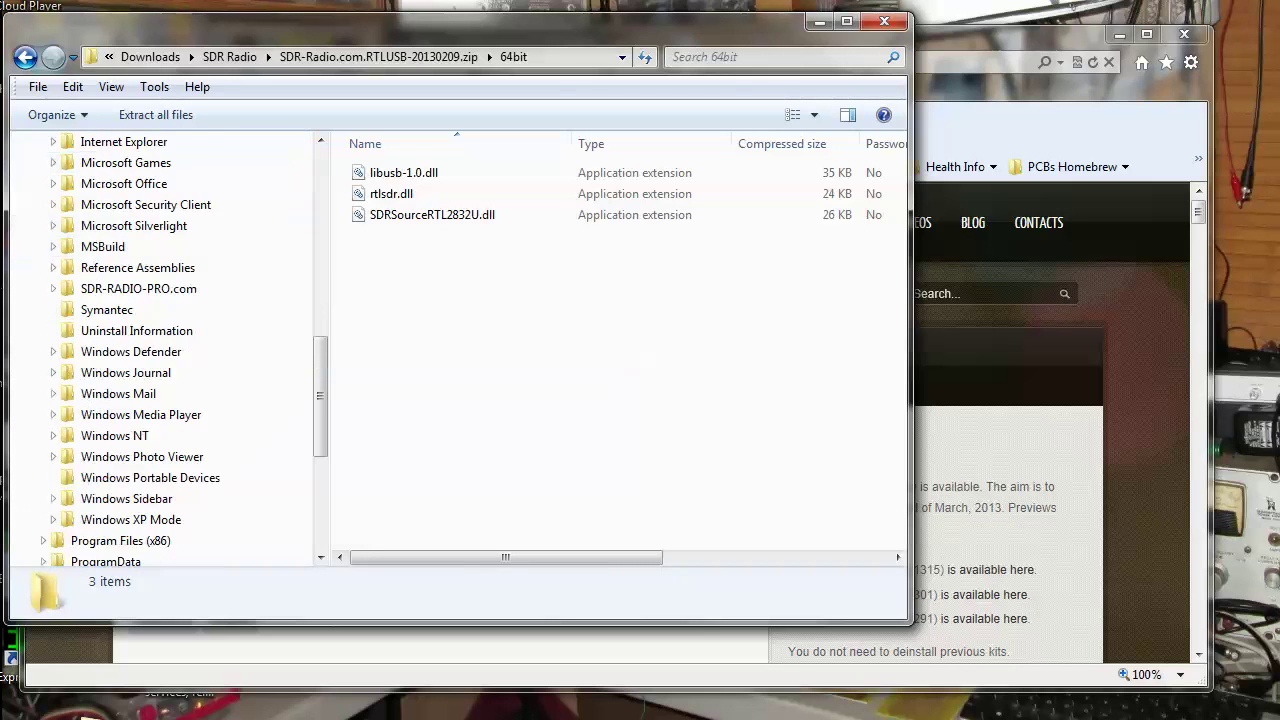
{"action": "scroll", "coordinate": [139, 247], "scroll_direction": "up", "scroll_amount": 1}
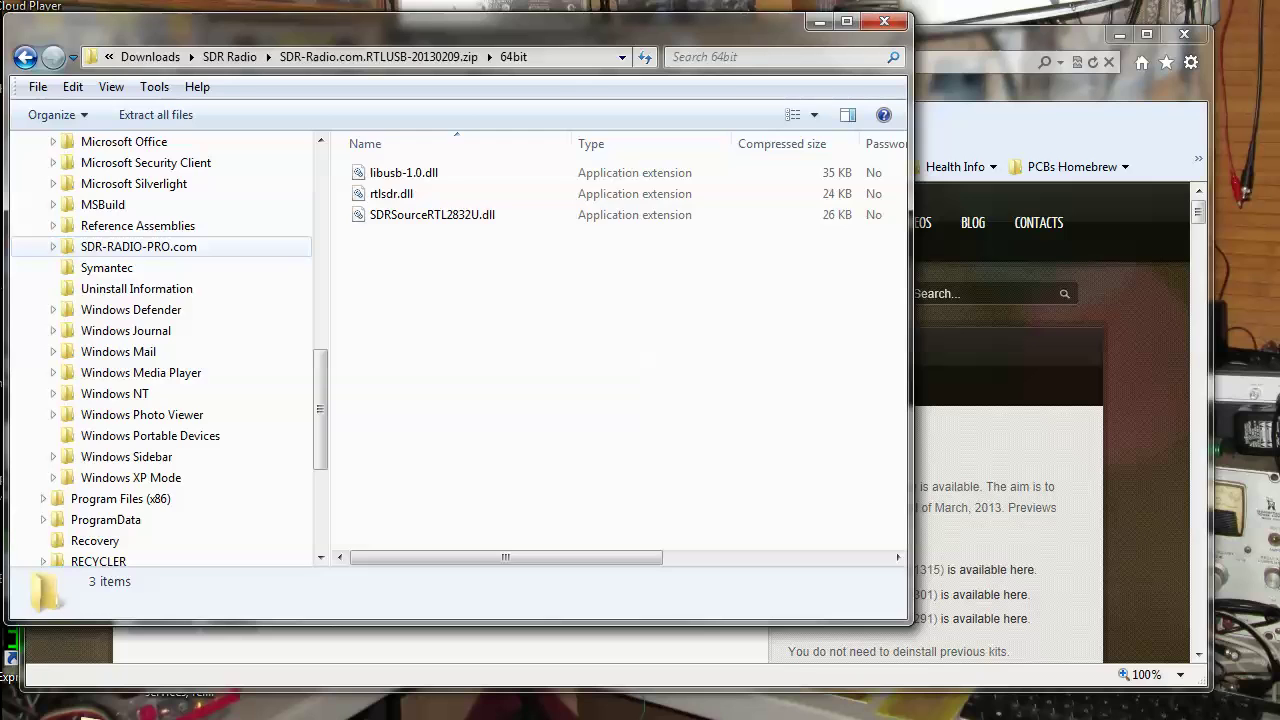
{"action": "left_click", "coordinate": [139, 247]}
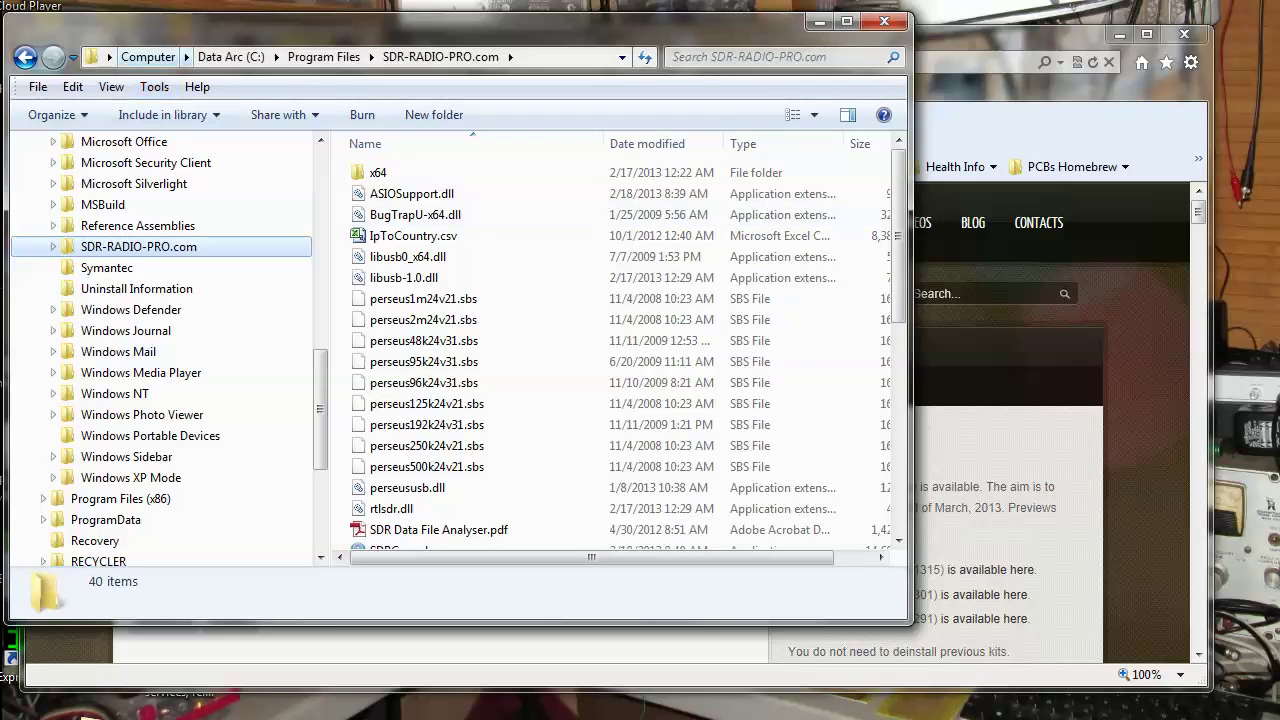
Step: Return to the SDR Radio downloads folder and move its window out of the way of the browser
{"action": "left_click", "coordinate": [25, 56]}
{"action": "left_click", "coordinate": [25, 56]}
{"action": "left_click", "coordinate": [25, 56]}
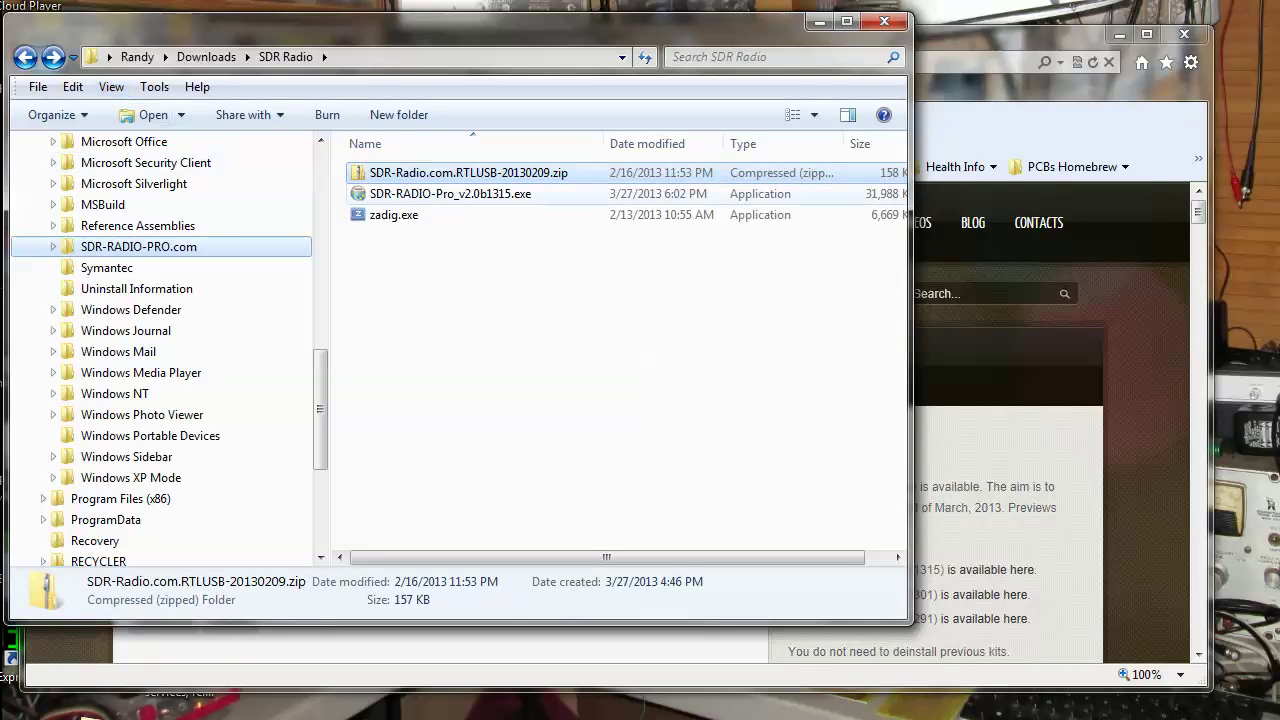
{"action": "left_click_drag", "start_coordinate": [450, 22], "coordinate": [1279, 128]}
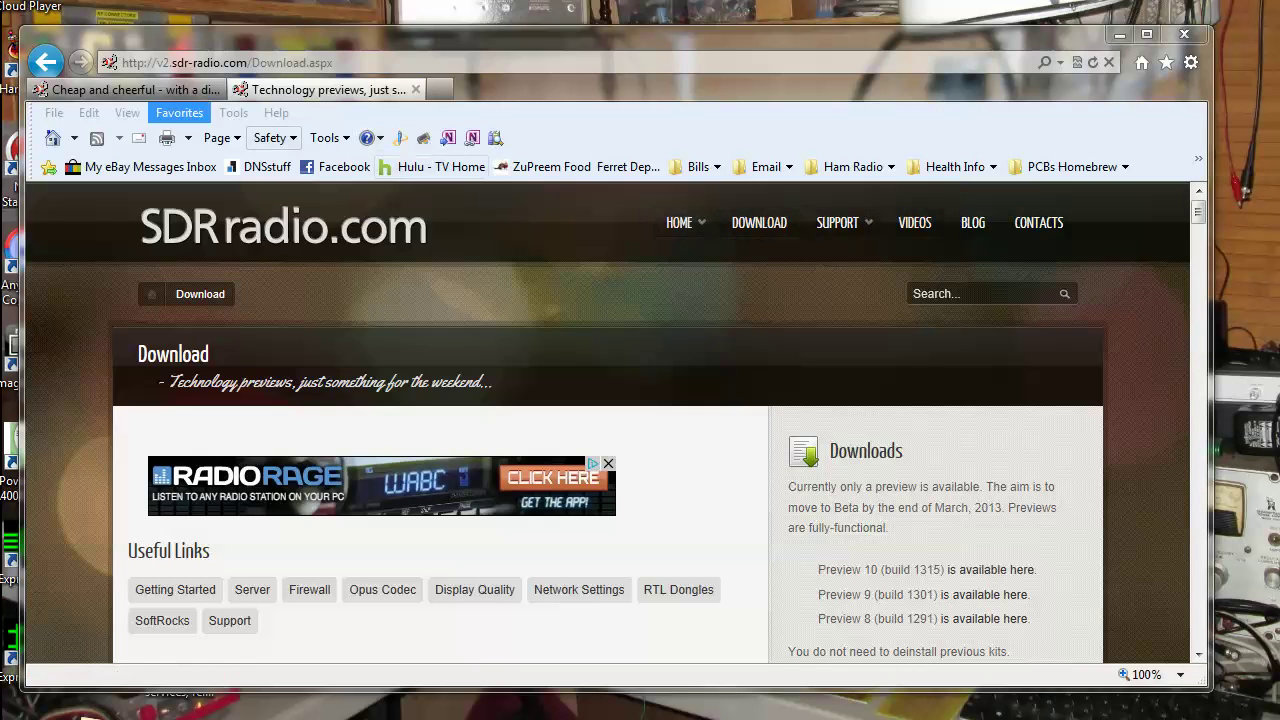
Step: Cancel the SDR-RADIO-Pro_v2.0b1315.exe download and go from the Download page to the RTL Dongles support page
{"action": "left_click", "coordinate": [120, 89]}
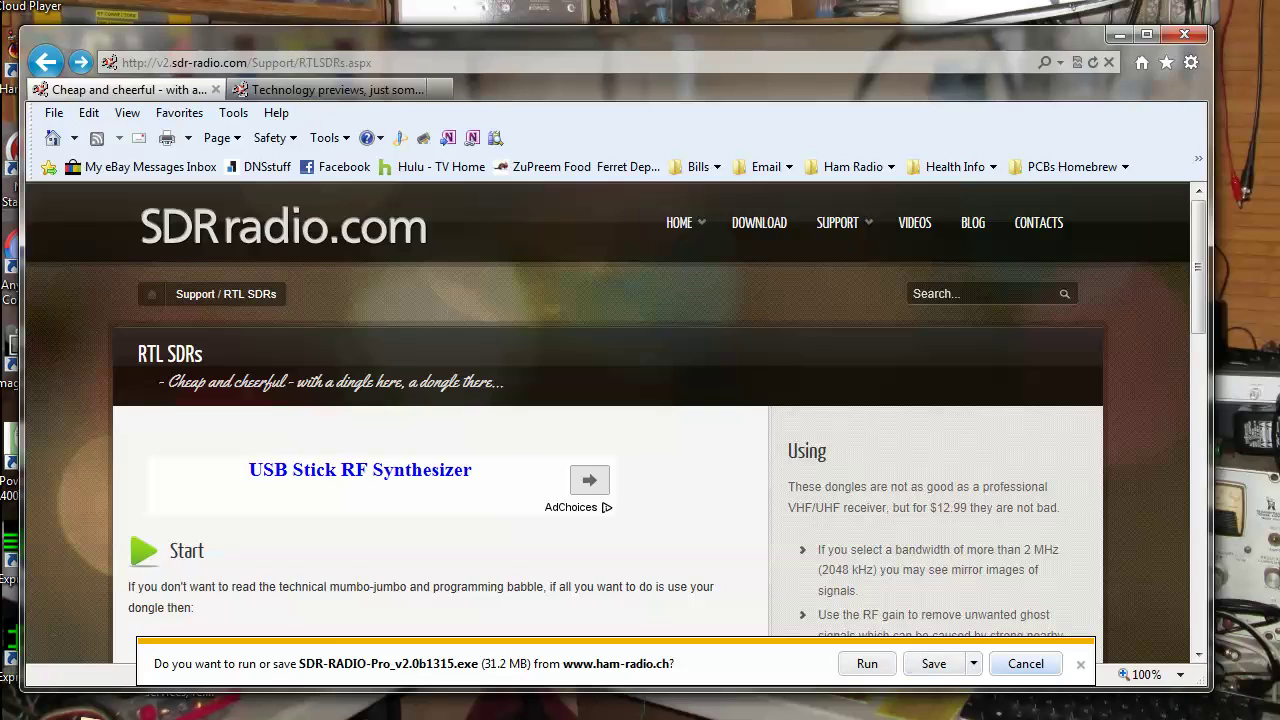
{"action": "left_click", "coordinate": [1026, 664]}
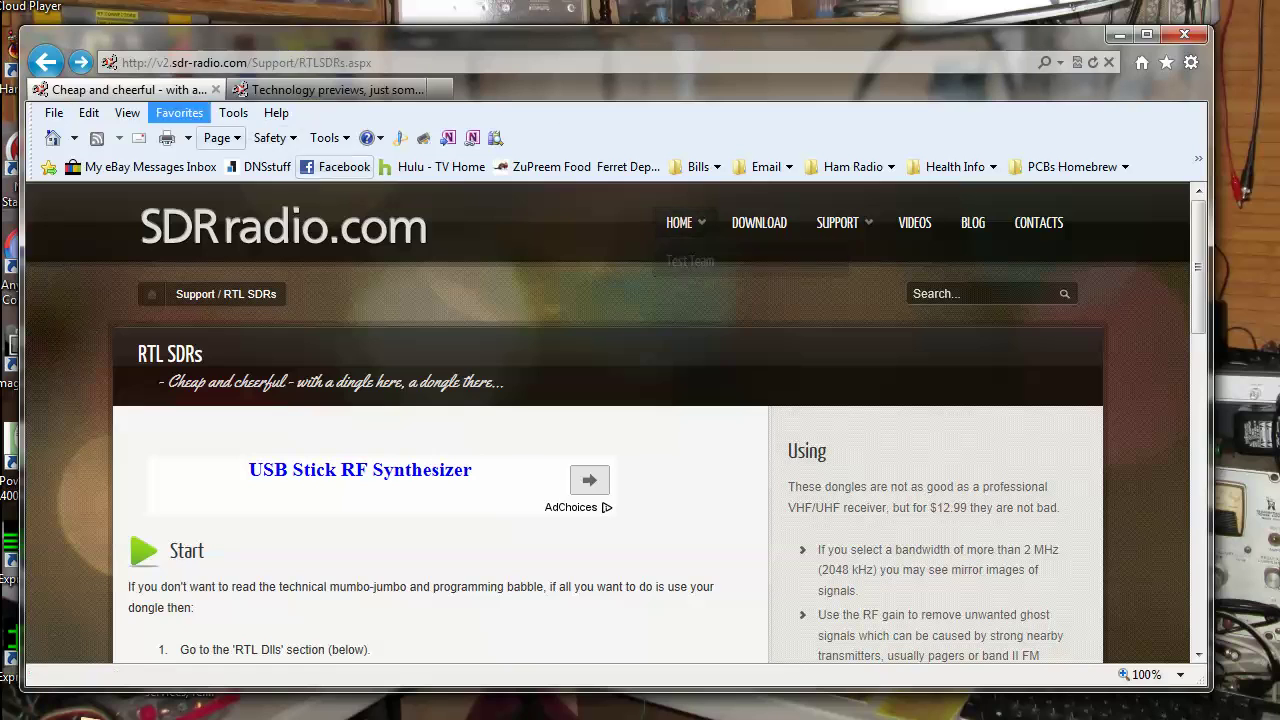
{"action": "left_click", "coordinate": [300, 90]}
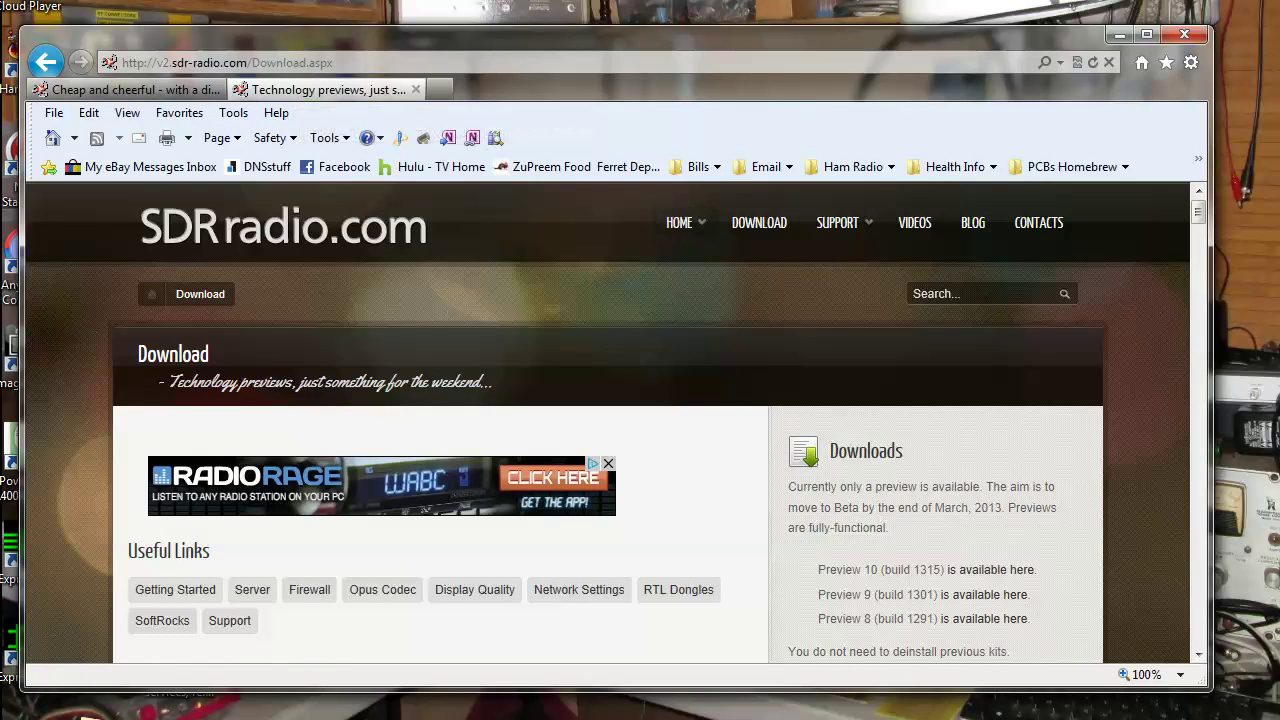
{"action": "scroll", "coordinate": [640, 420], "scroll_direction": "down", "scroll_amount": 3}
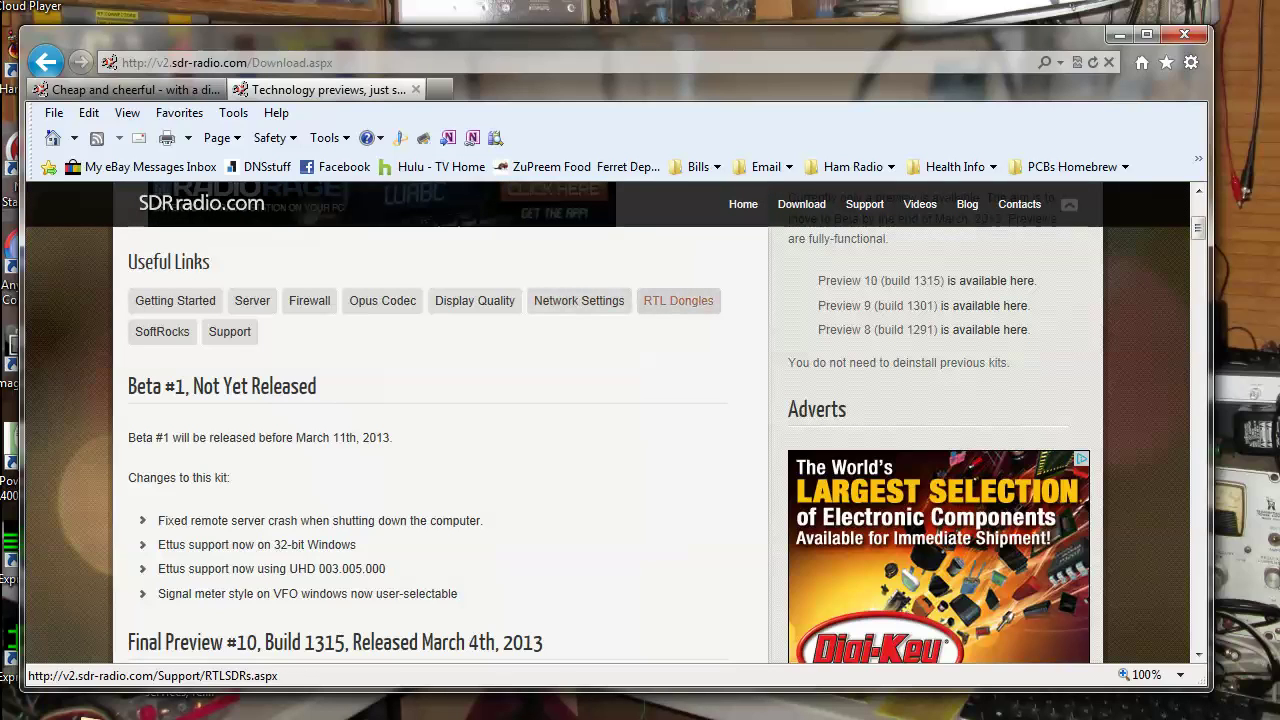
{"action": "left_click", "coordinate": [678, 300]}
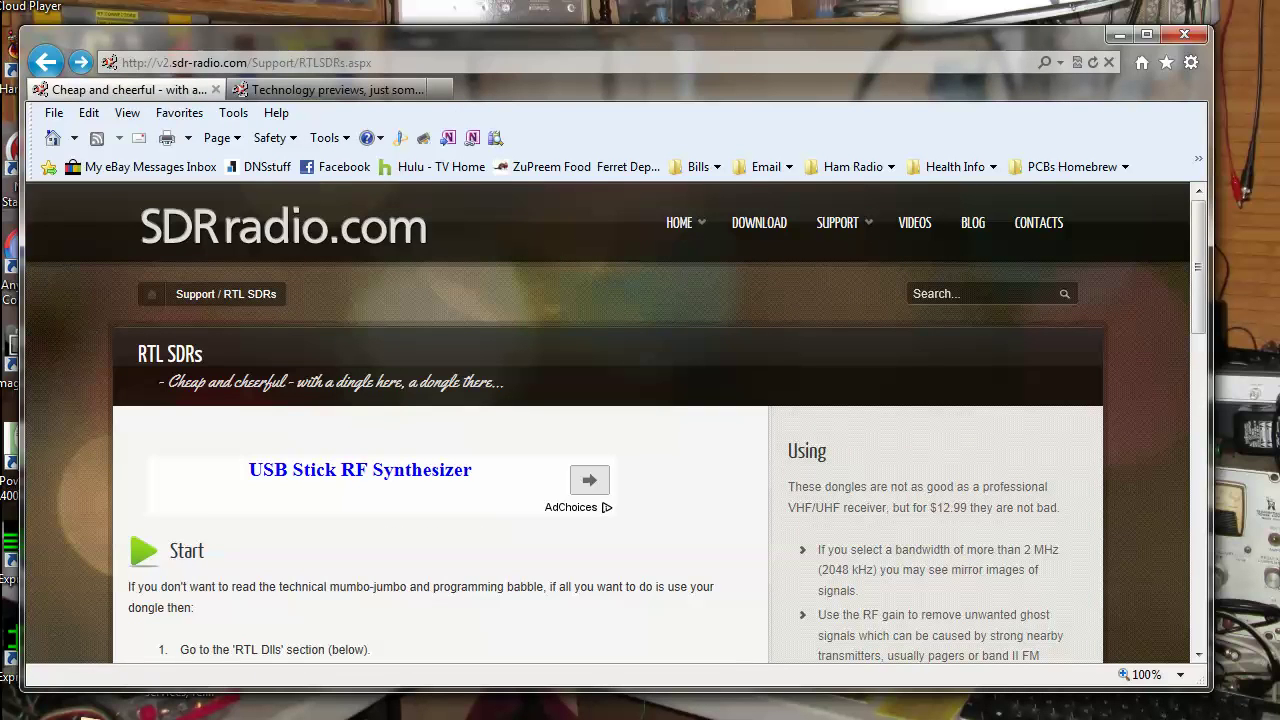
Step: Read the RTL Dlls section on which files are needed and where to copy them, and return to the Download page
{"action": "scroll", "coordinate": [615, 420], "scroll_direction": "down", "scroll_amount": 3}
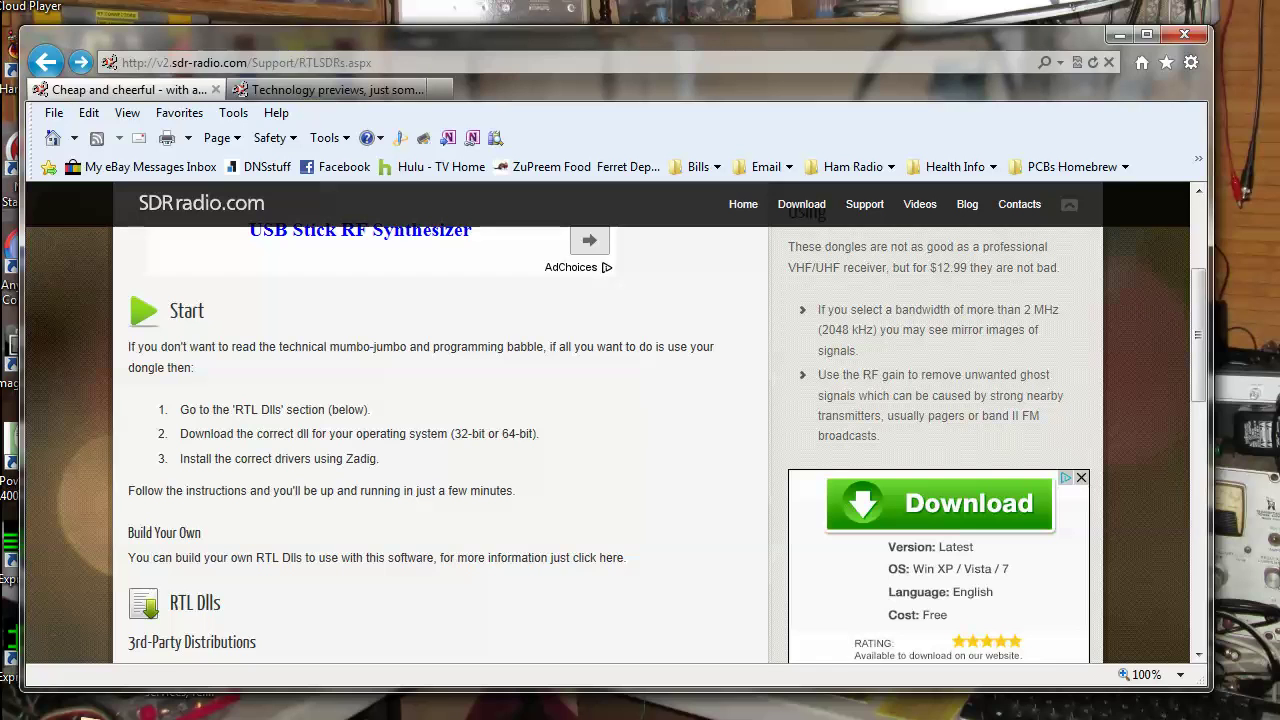
{"action": "scroll", "coordinate": [615, 420], "scroll_direction": "down", "scroll_amount": 5}
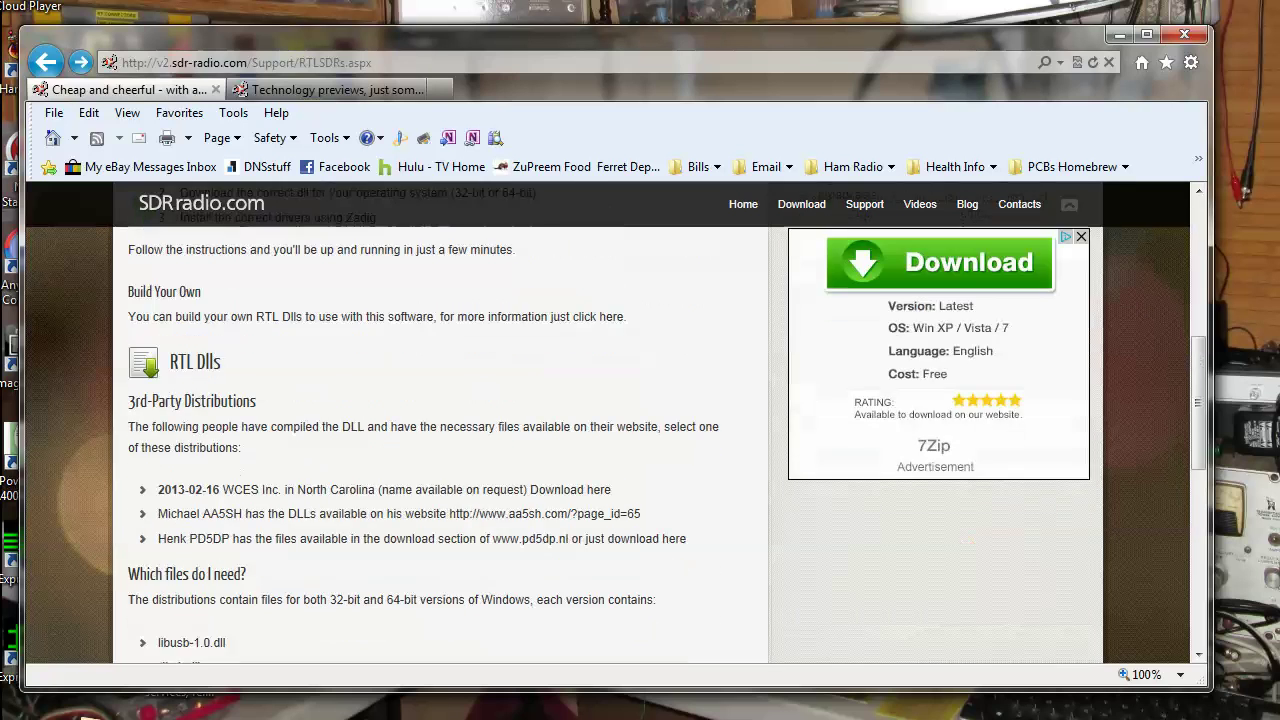
{"action": "scroll", "coordinate": [615, 420], "scroll_direction": "down", "scroll_amount": 1}
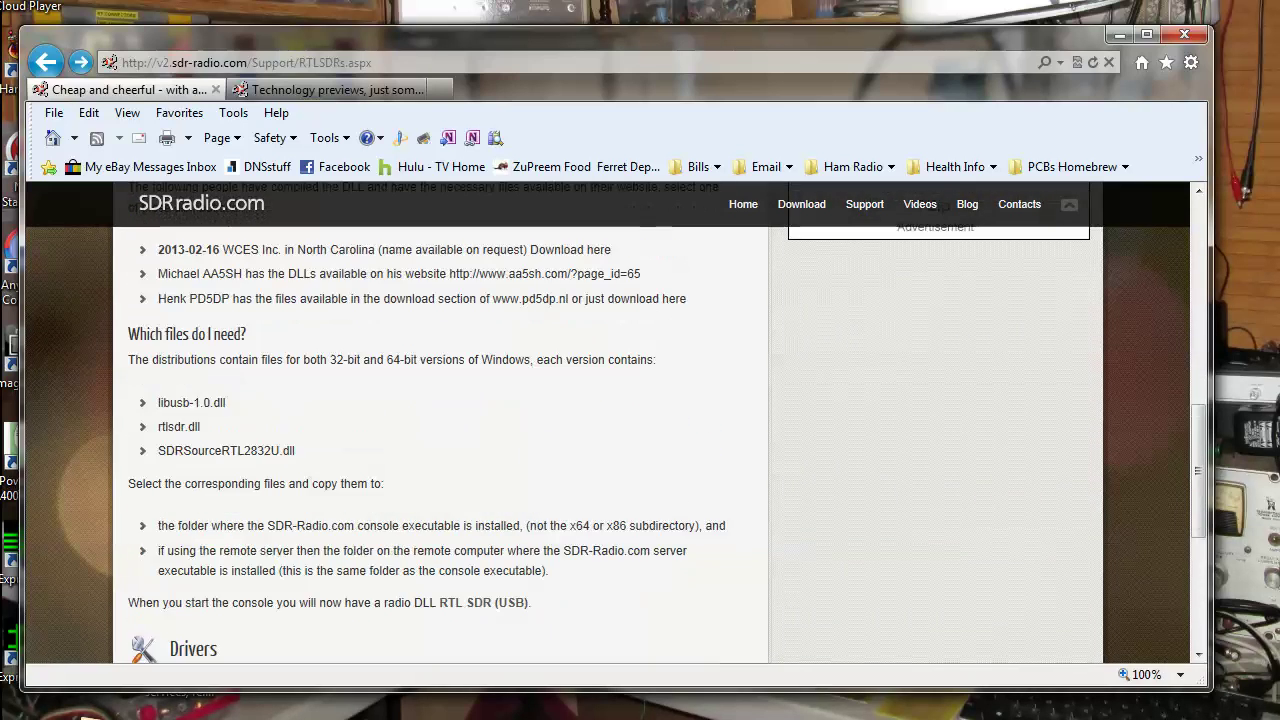
{"action": "scroll", "coordinate": [615, 420], "scroll_direction": "up", "scroll_amount": 1}
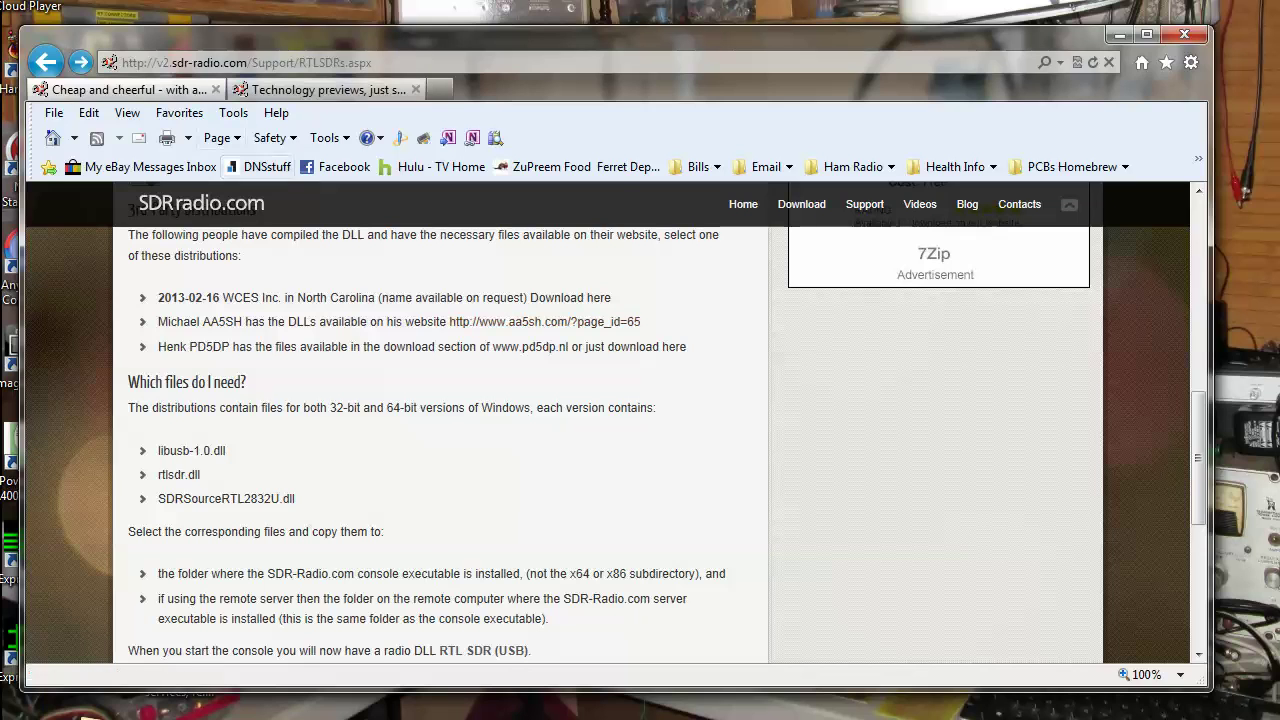
{"action": "left_click", "coordinate": [328, 90]}
Step: Bring the SDR Radio folder back and examine the 64bit and 32bit folders inside SDR-Radio.com.RTLUSB-20130209.zip
{"action": "left_click_drag", "start_coordinate": [1279, 110], "coordinate": [500, 50]}
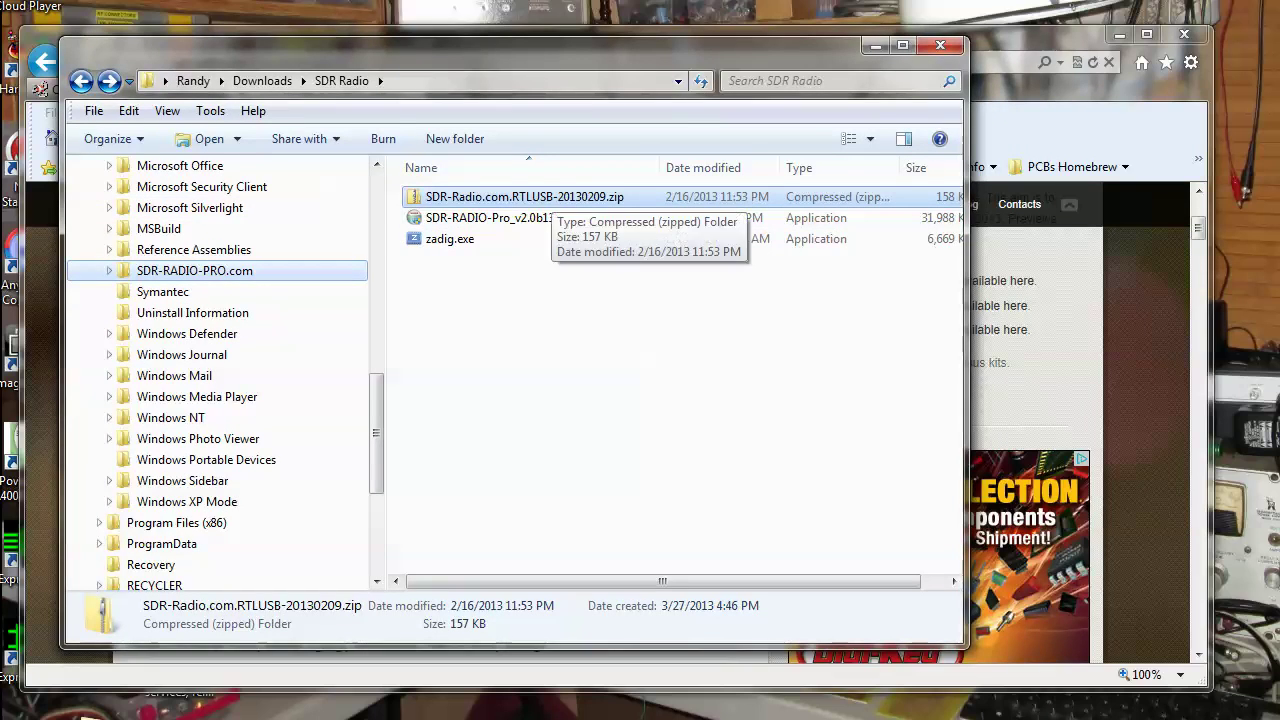
{"action": "double_click", "coordinate": [552, 197]}
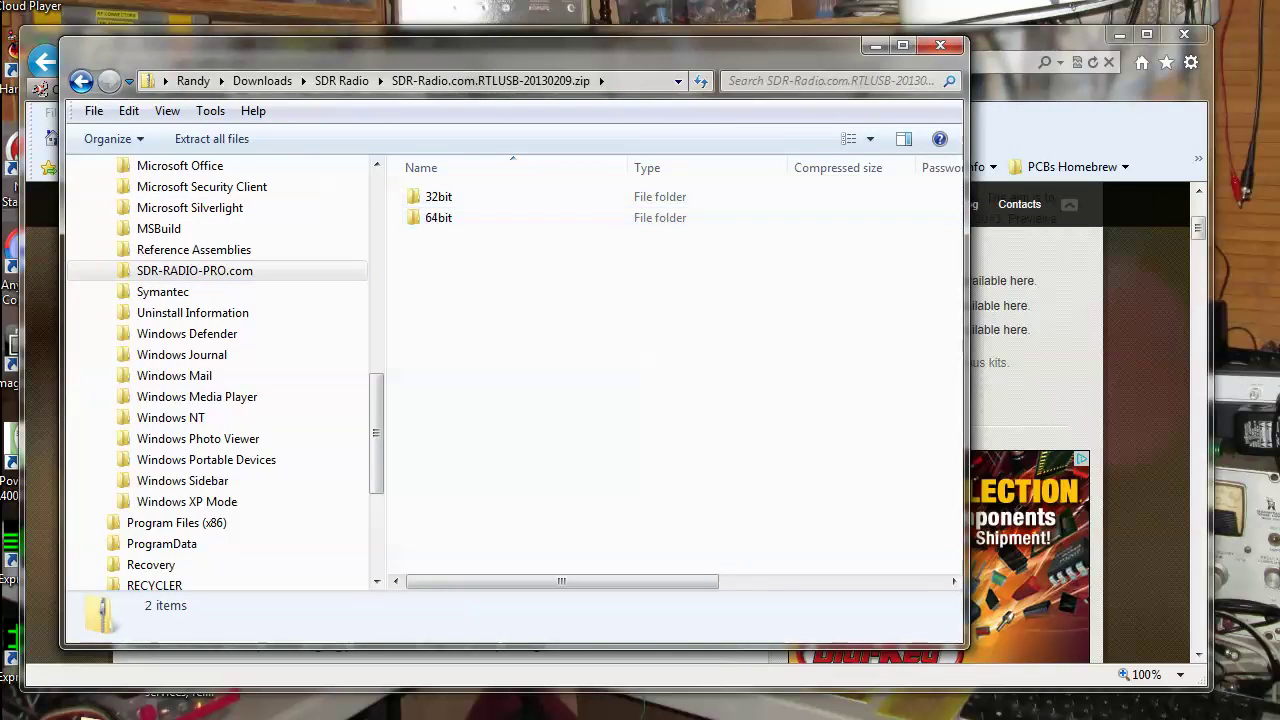
{"action": "key", "text": "Down"}
{"action": "key", "text": "Return"}
{"action": "key", "text": "BackSpace"}
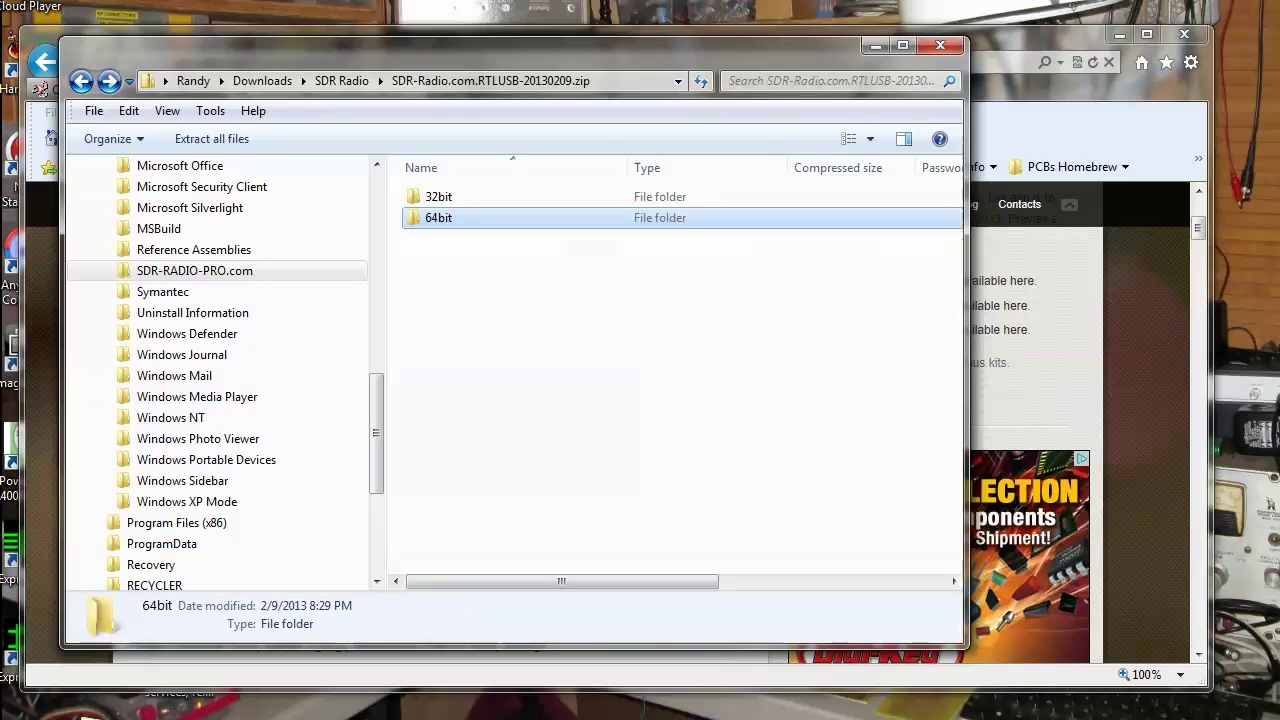
{"action": "key", "text": "Up"}
{"action": "key", "text": "Return"}
{"action": "key", "text": "Down"}
{"action": "key", "text": "Down"}
{"action": "key", "text": "BackSpace"}
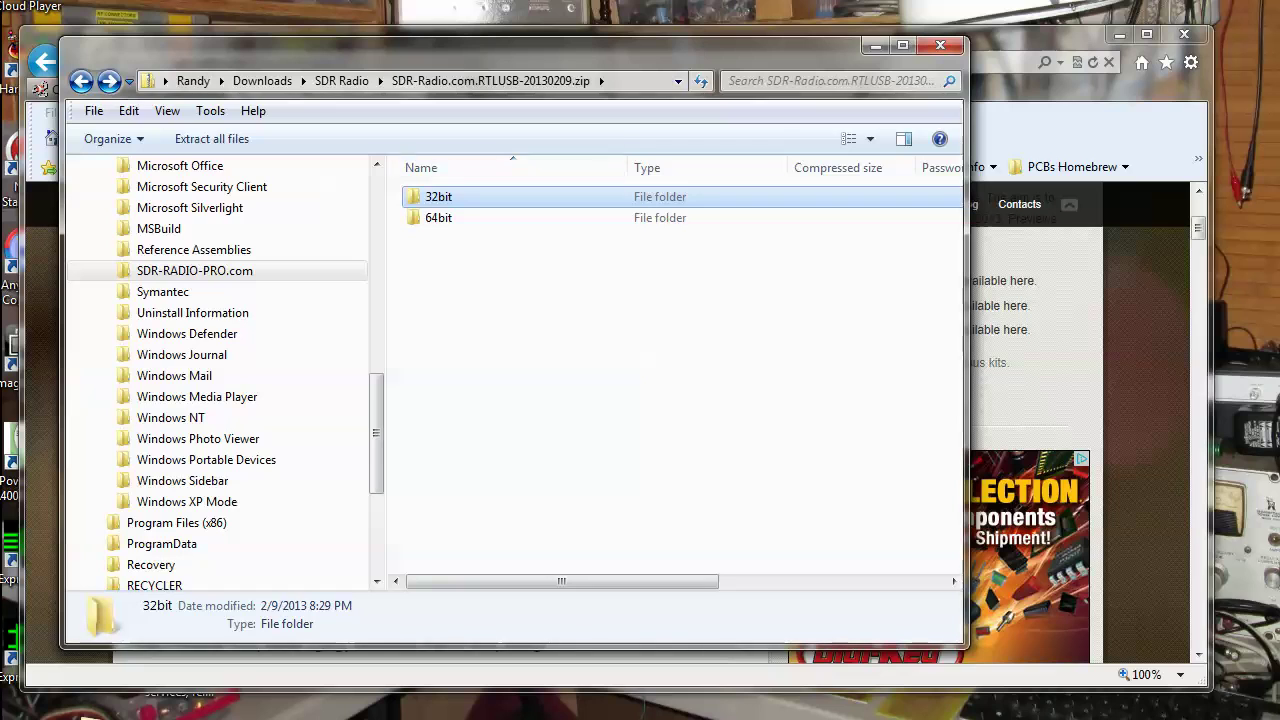
Step: Return to the SDR Radio folder, launch zadig.exe and place its window fully in view
{"action": "left_click", "coordinate": [262, 80]}
{"action": "key", "text": "Return"}
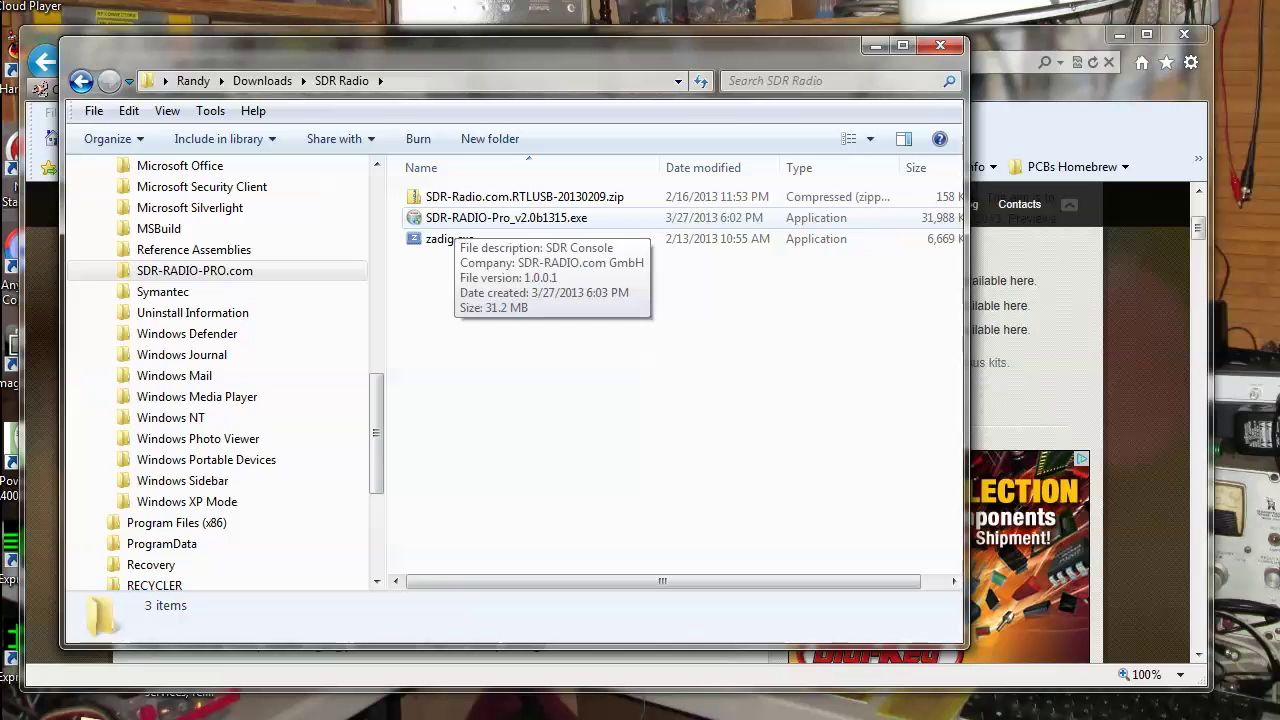
{"action": "left_click", "coordinate": [452, 239]}
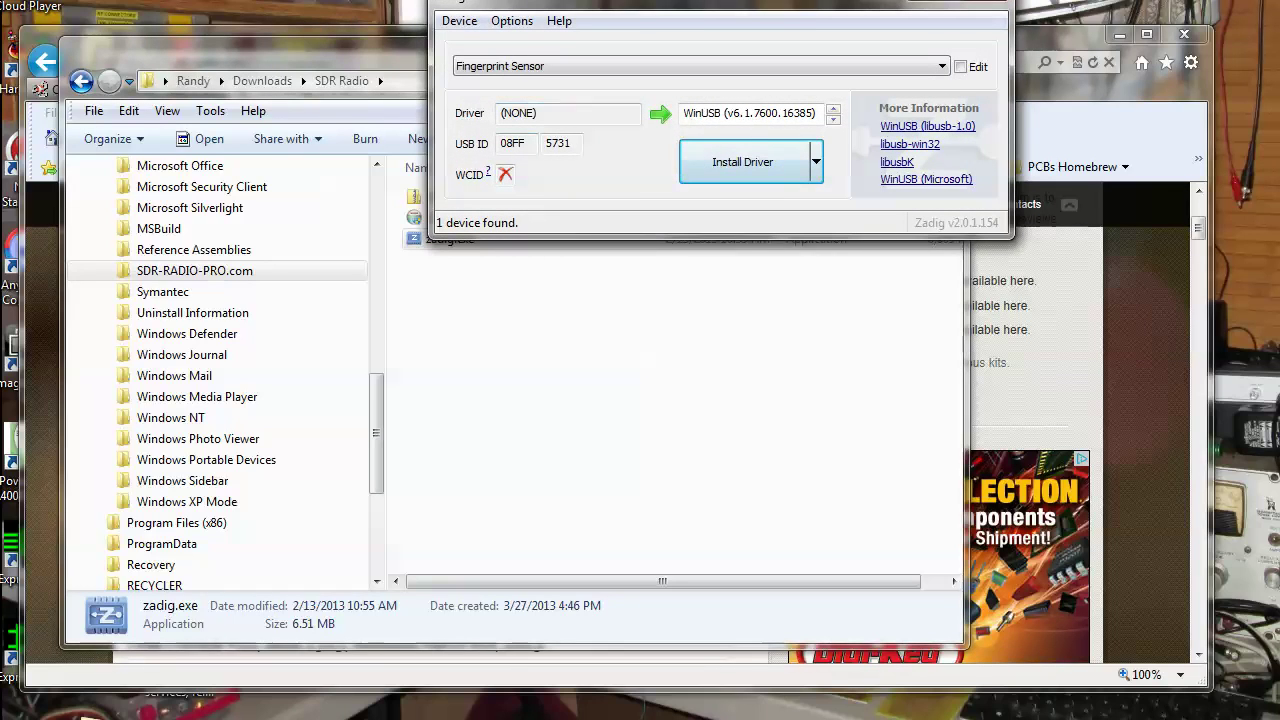
{"action": "left_click_drag", "start_coordinate": [700, 3], "coordinate": [579, 134]}
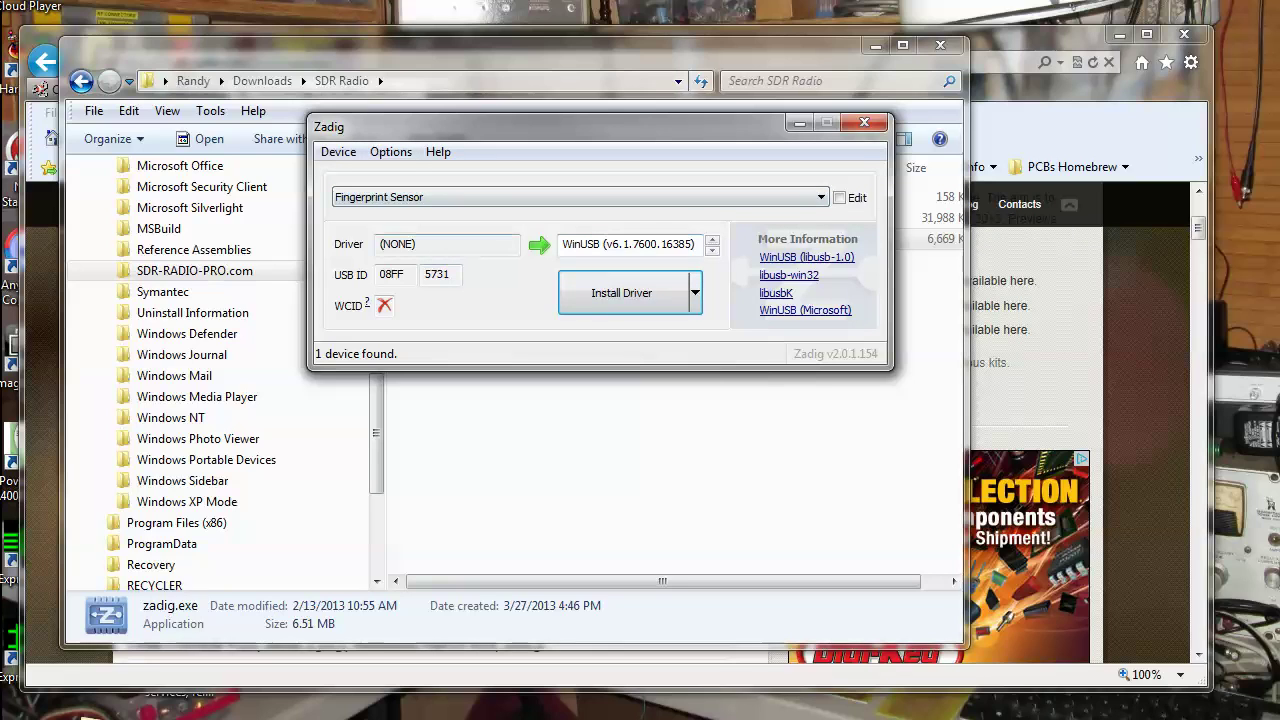
Step: List all devices in Zadig and select Bulk-In, Interface (Interface 0)
{"action": "left_click", "coordinate": [390, 151]}
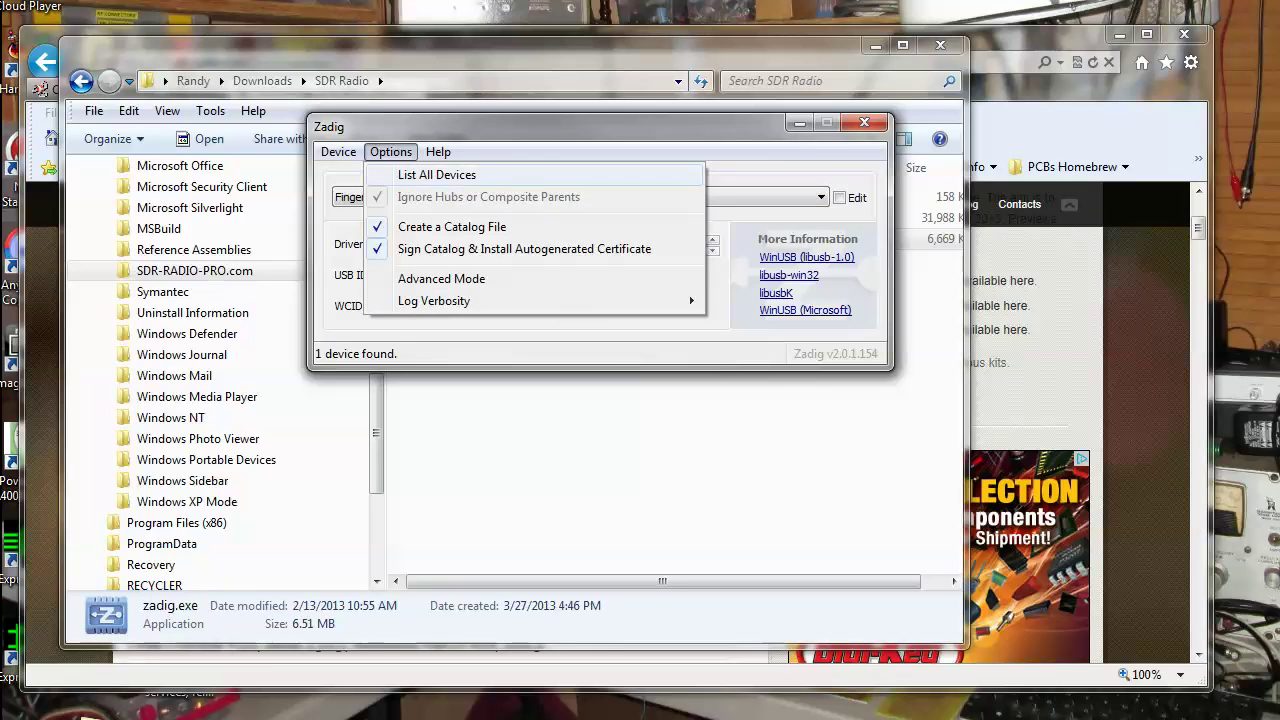
{"action": "left_click", "coordinate": [437, 175]}
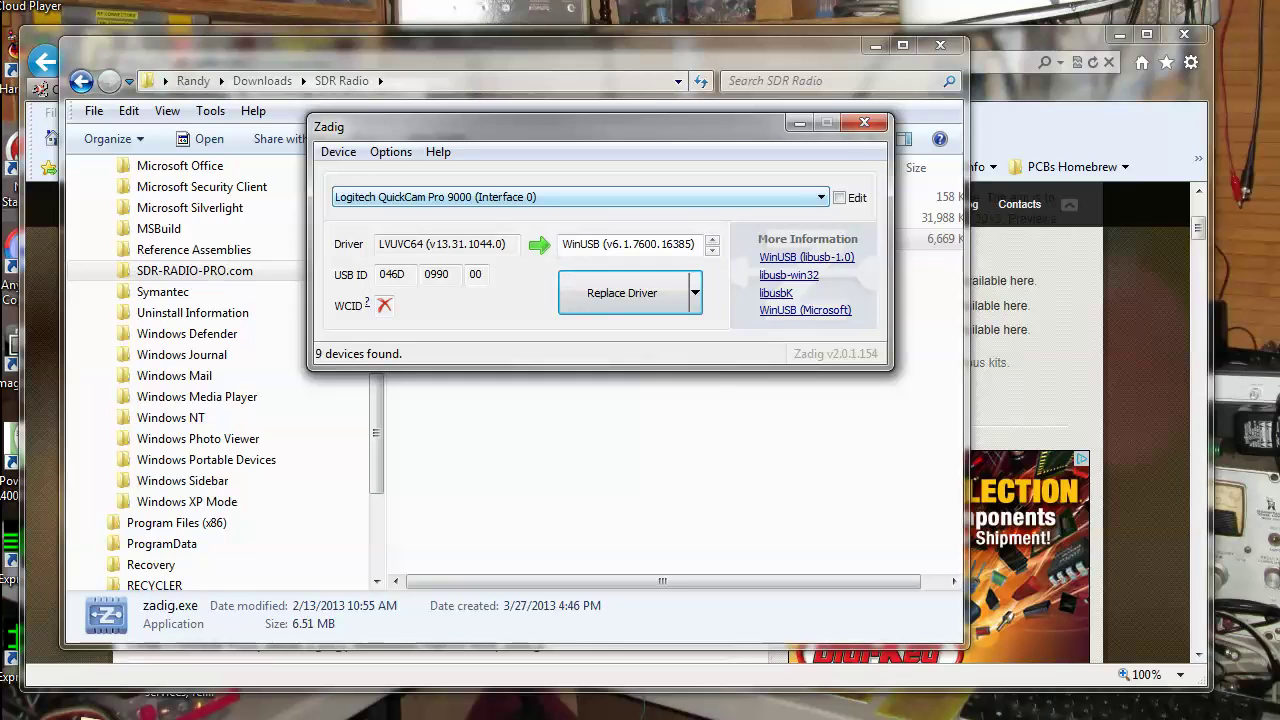
{"action": "left_click", "coordinate": [821, 197]}
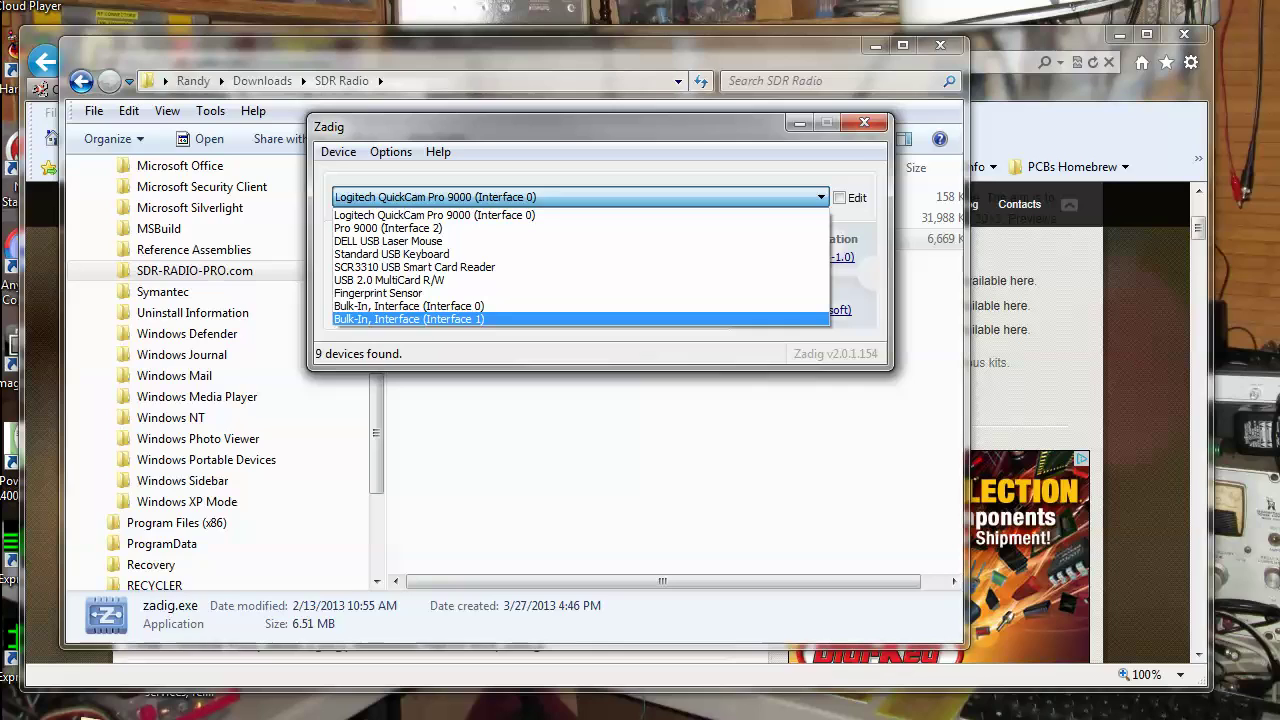
{"action": "left_click", "coordinate": [432, 306]}
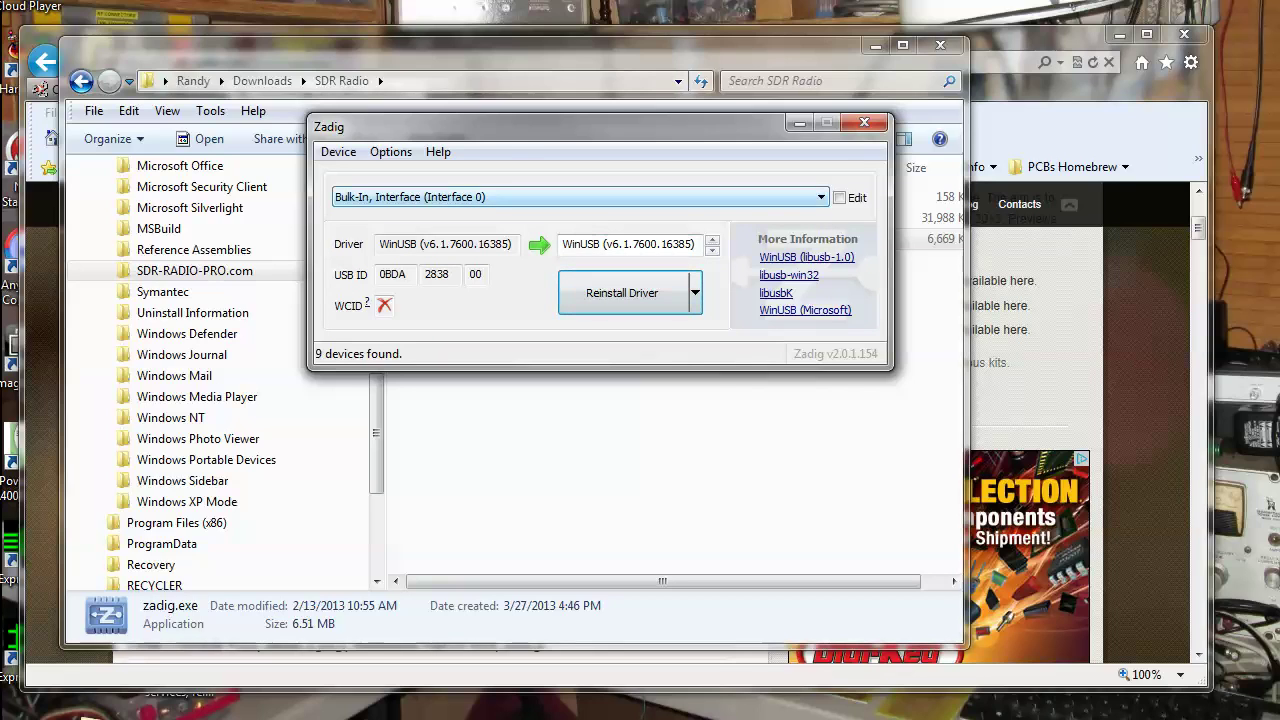
Step: Select Bulk-In, Interface (Interface 1) to check its driver, and close Zadig
{"action": "left_click", "coordinate": [821, 197]}
{"action": "key", "text": "Down"}
{"action": "key", "text": "Return"}
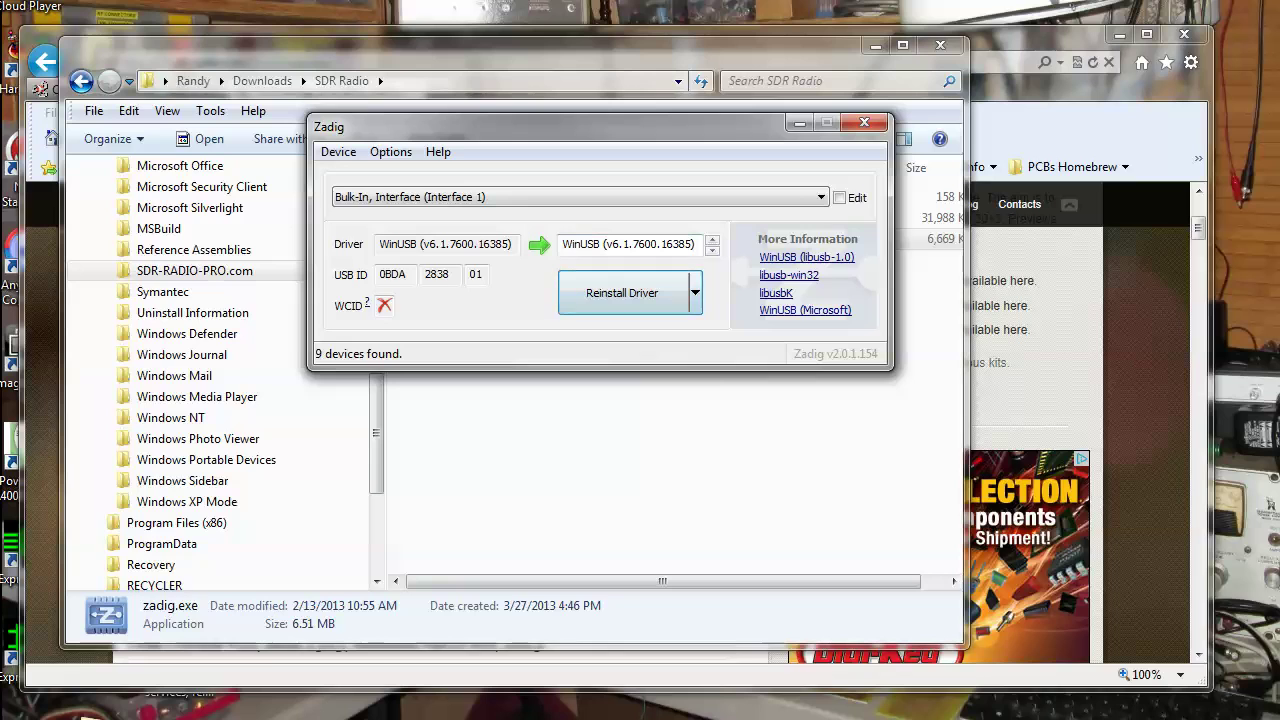
{"action": "left_click_drag", "start_coordinate": [560, 126], "coordinate": [545, 162]}
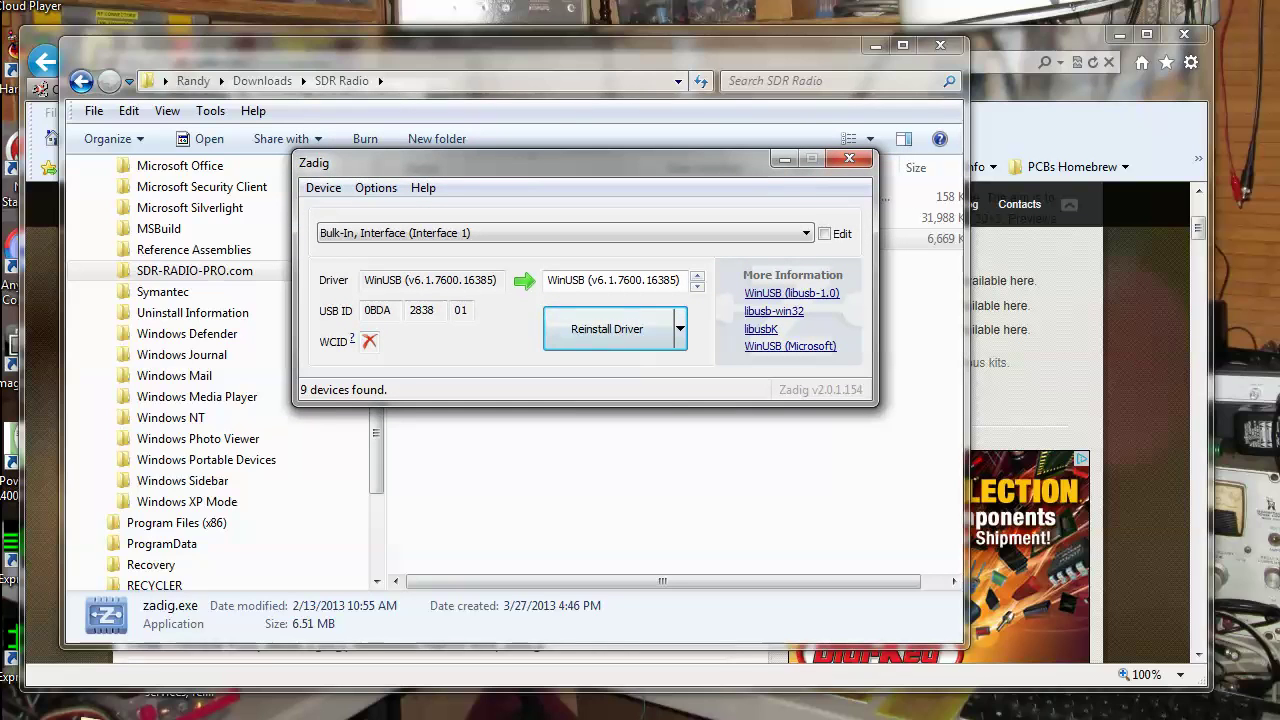
{"action": "left_click_drag", "start_coordinate": [545, 162], "coordinate": [519, 114]}
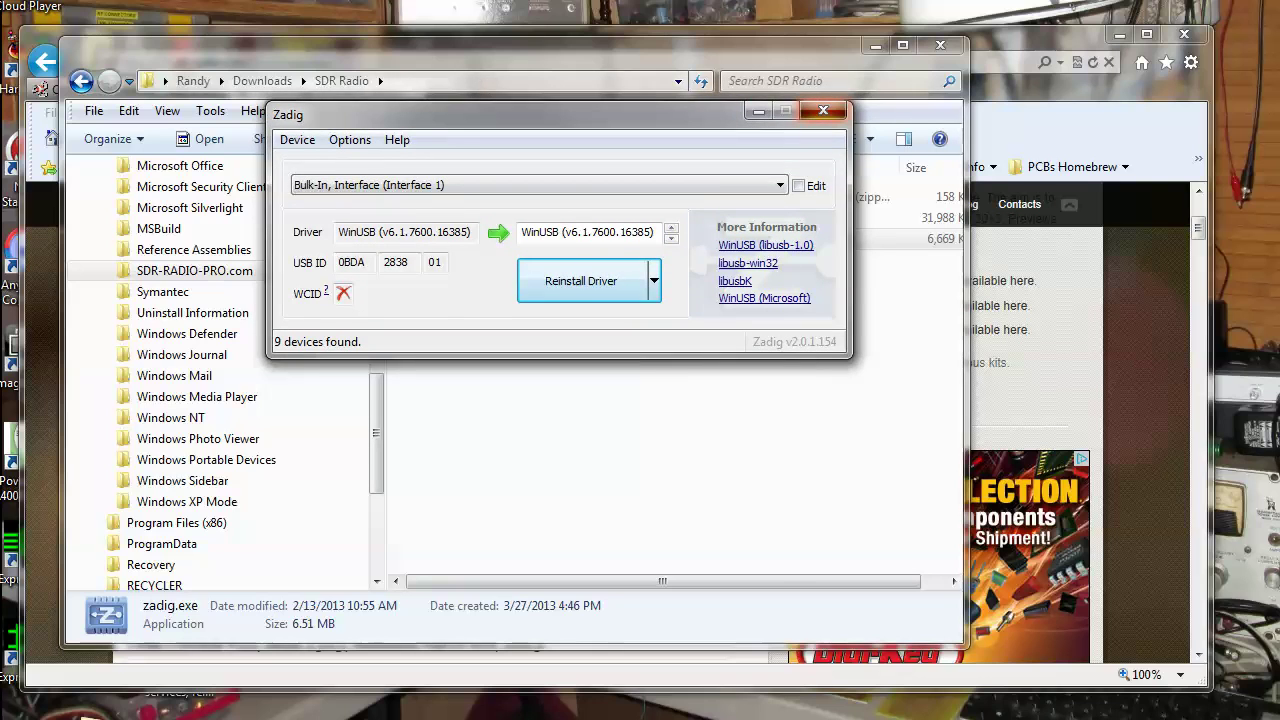
{"action": "left_click", "coordinate": [824, 111]}
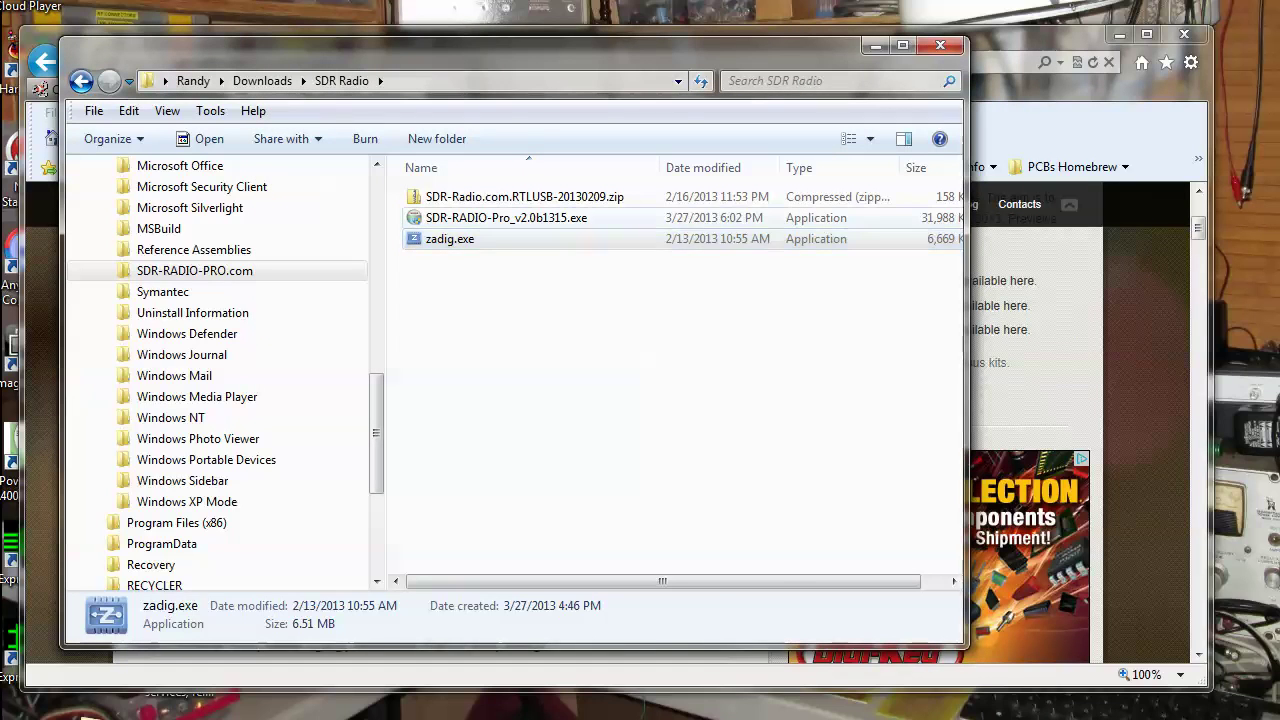
Step: Run SDR-RADIO-Pro_v2.0b1315.exe and install it with all components for anyone using this computer in C:\Program Files\SDR-RADIO-PRO.com, without starting the console
{"action": "left_click", "coordinate": [478, 217]}
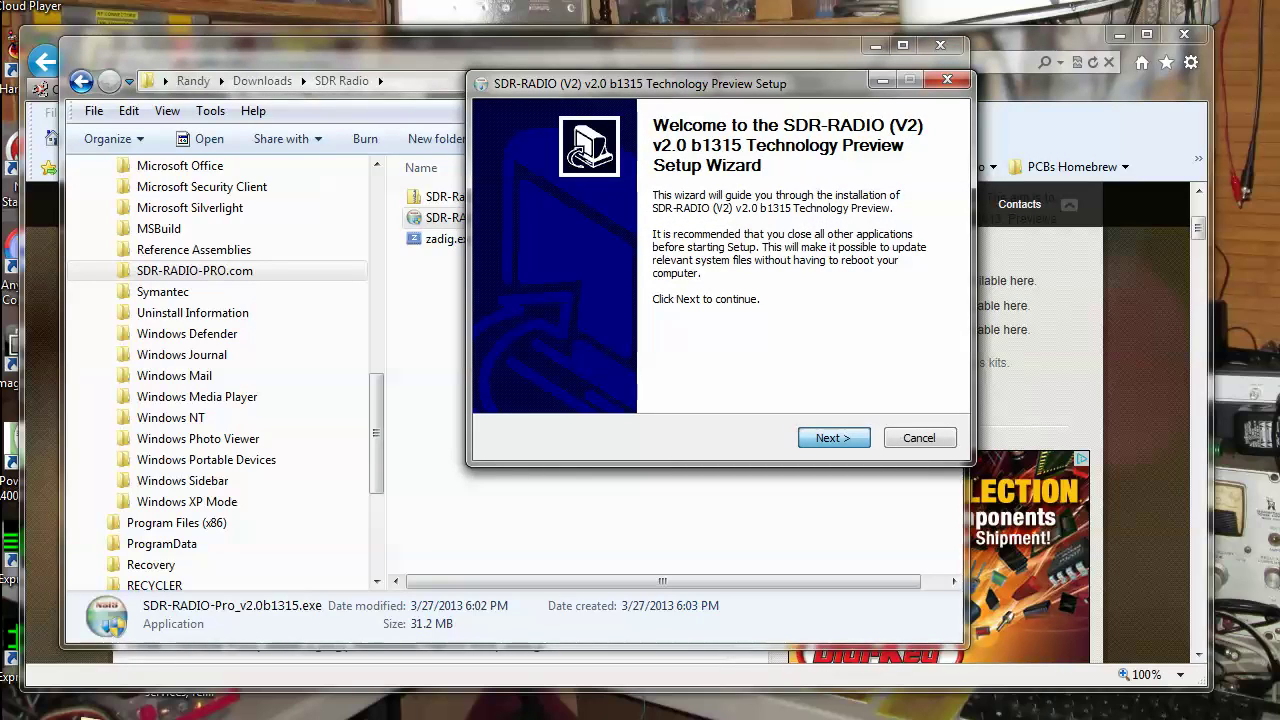
{"action": "key", "text": "Return"}
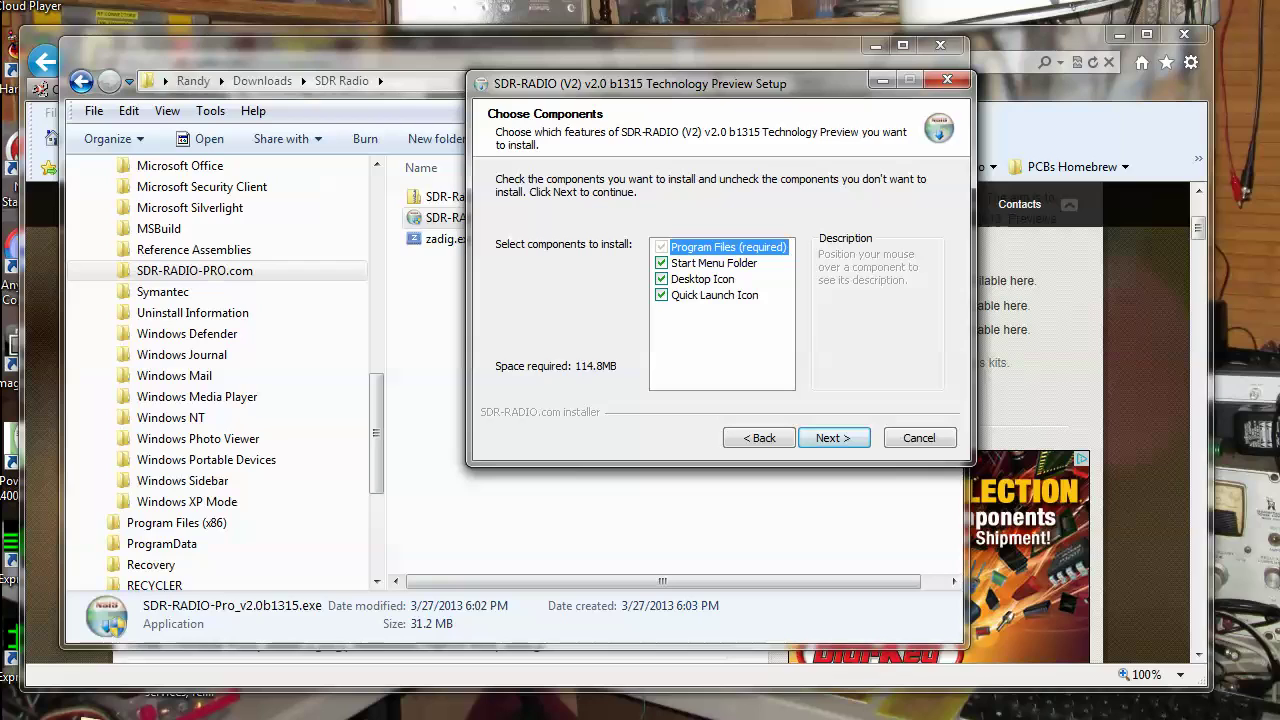
{"action": "key", "text": "Return"}
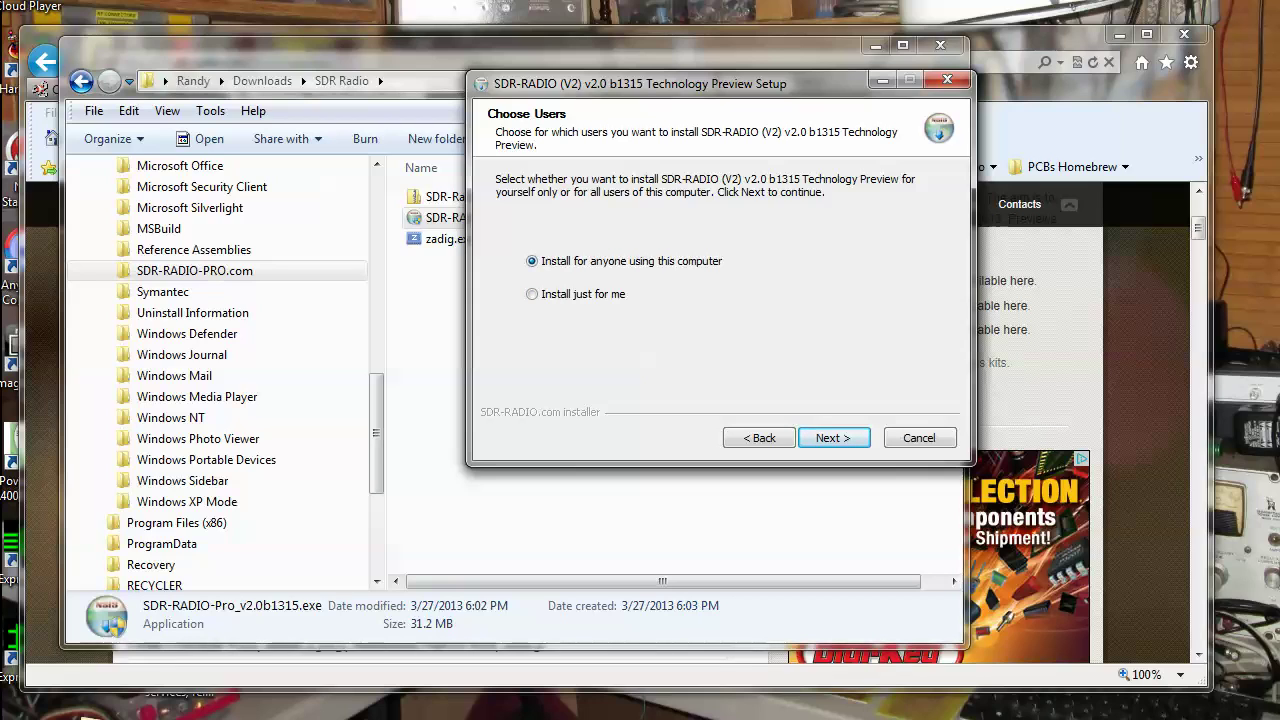
{"action": "key", "text": "Return"}
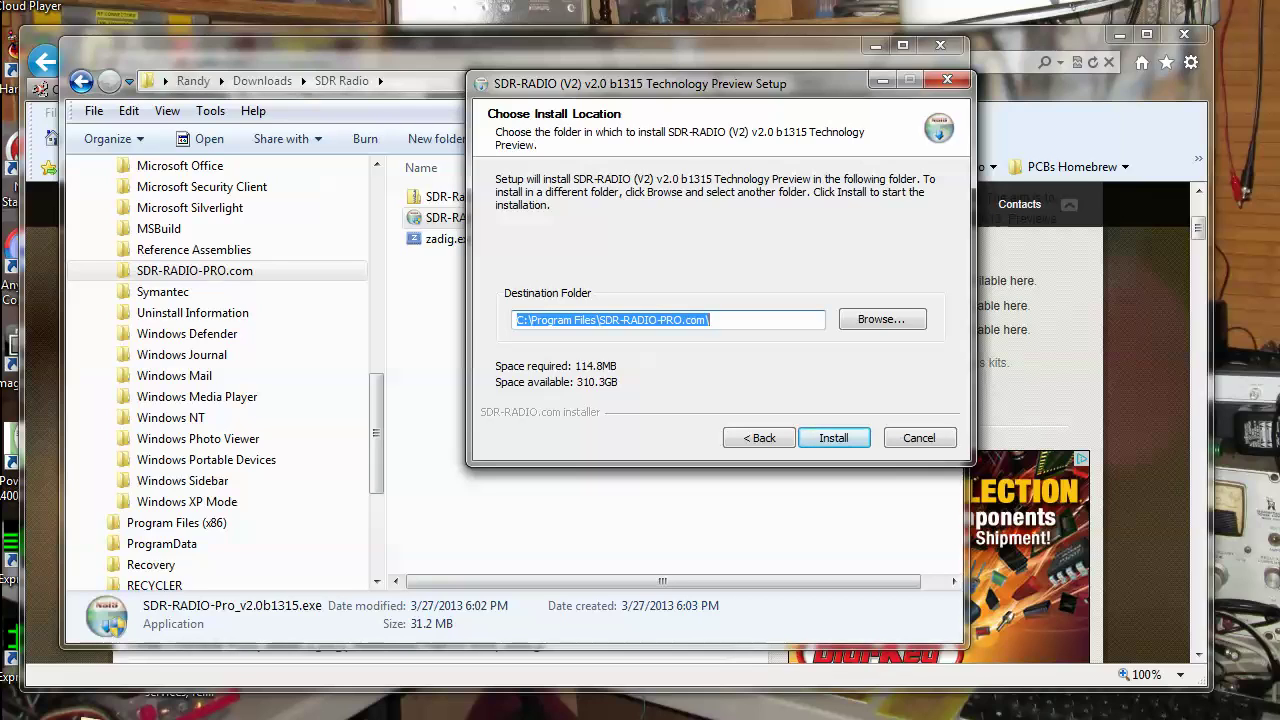
{"action": "left_click", "coordinate": [834, 438]}
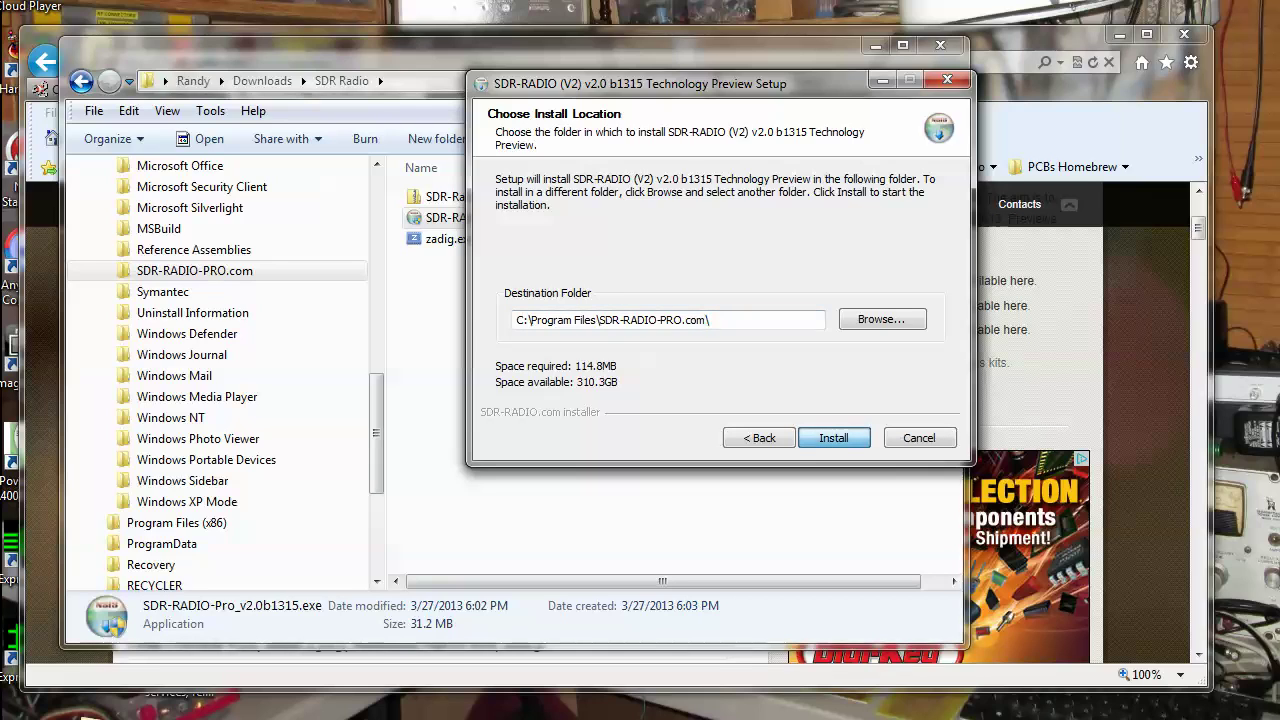
{"action": "key", "text": "Return"}
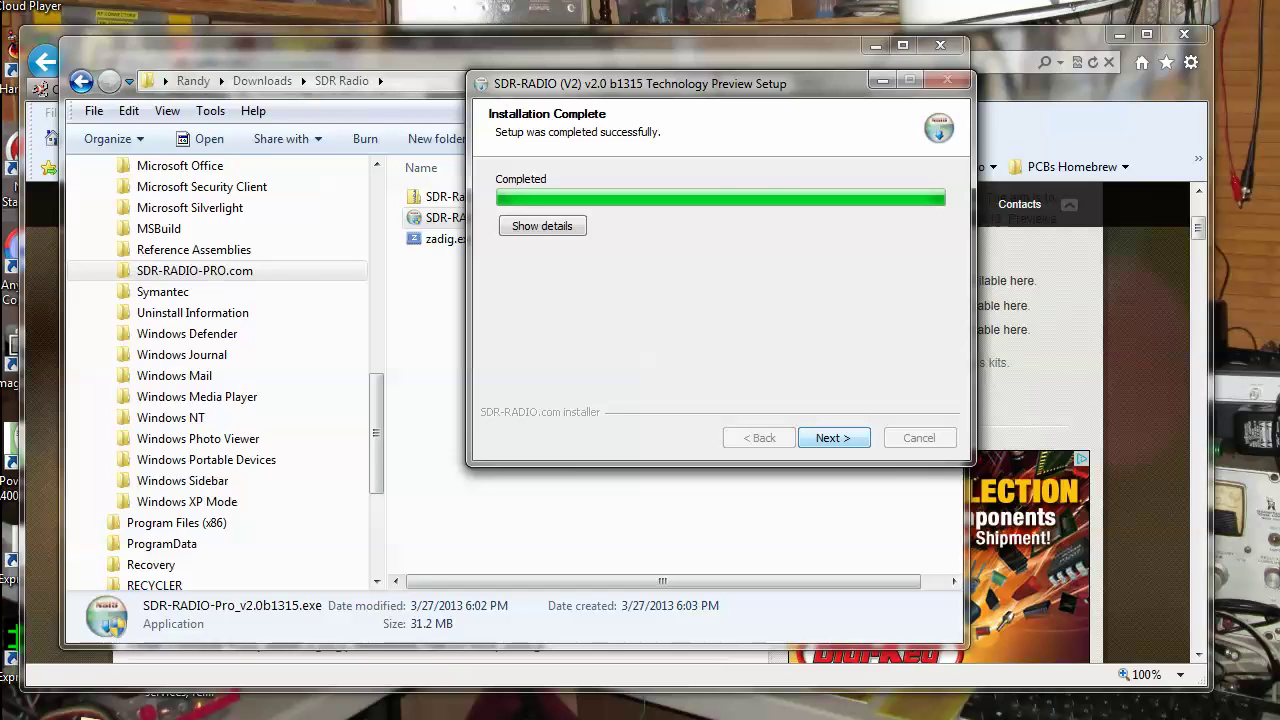
{"action": "key", "text": "Return"}
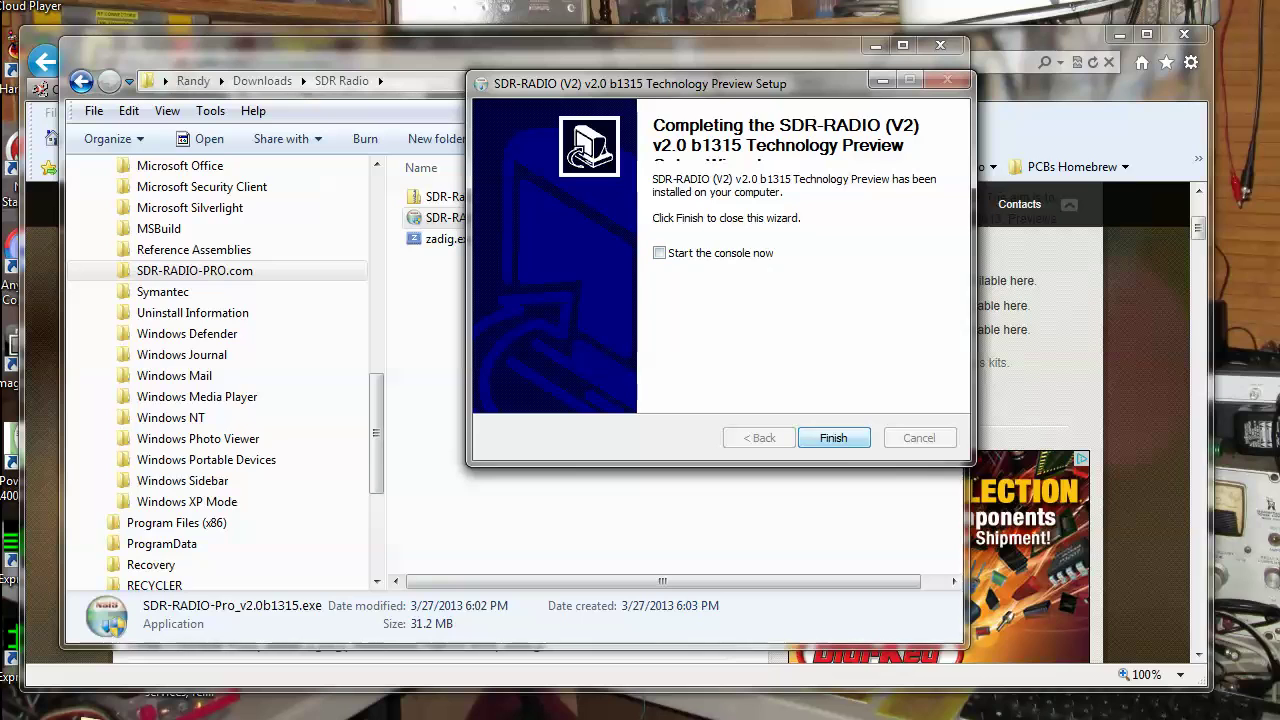
{"action": "key", "text": "Return"}
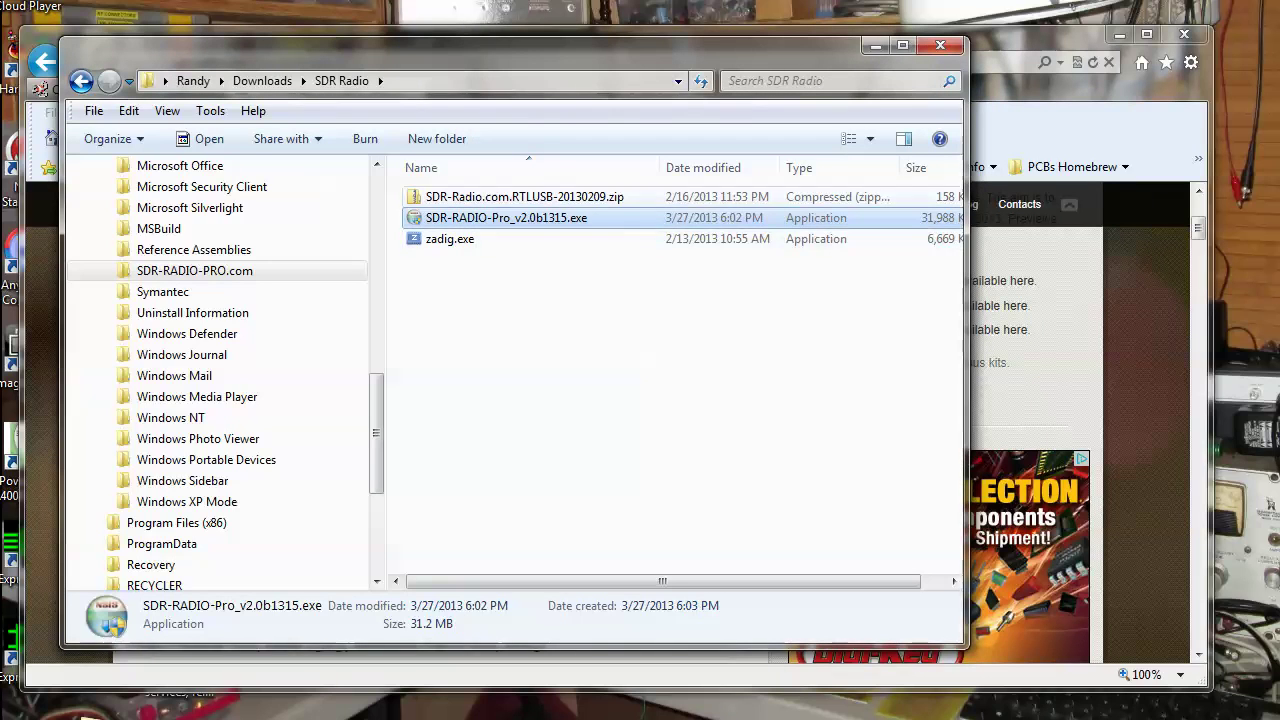
Step: Copy libusb-1.0.dll, rtlsdr.dll and SDRSourceRTL2832U.dll from the 64bit folder of SDR-Radio.com.RTLUSB-20130209.zip
{"action": "double_click", "coordinate": [524, 197]}
{"action": "left_click", "coordinate": [438, 218]}
{"action": "double_click", "coordinate": [438, 218]}
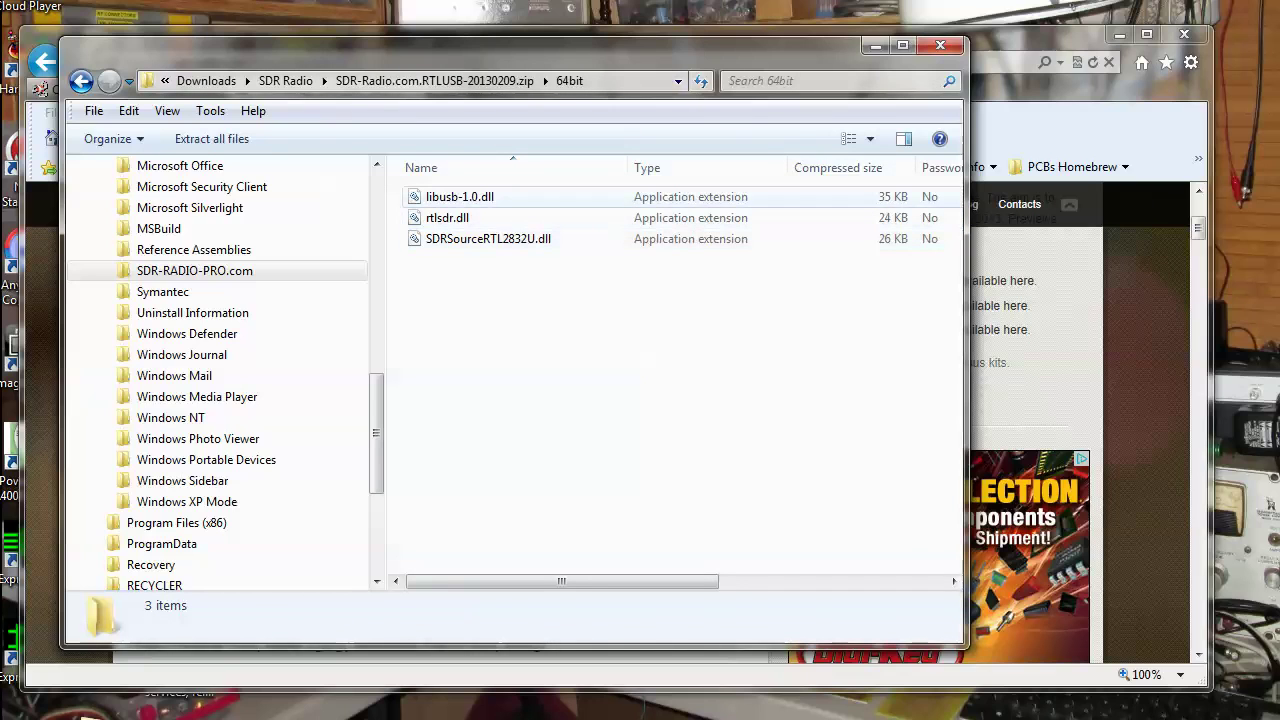
{"action": "left_click", "coordinate": [460, 197]}
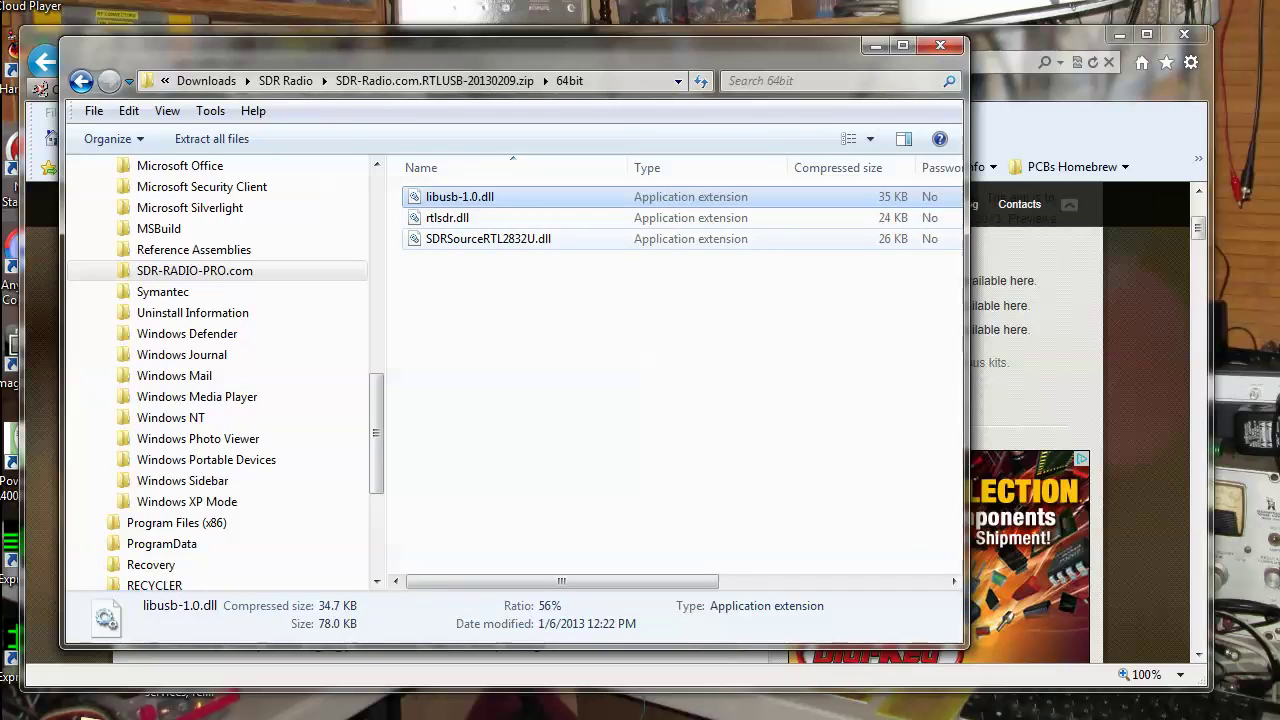
{"action": "left_click", "coordinate": [437, 239], "text": "shift"}
{"action": "right_click", "coordinate": [437, 239]}
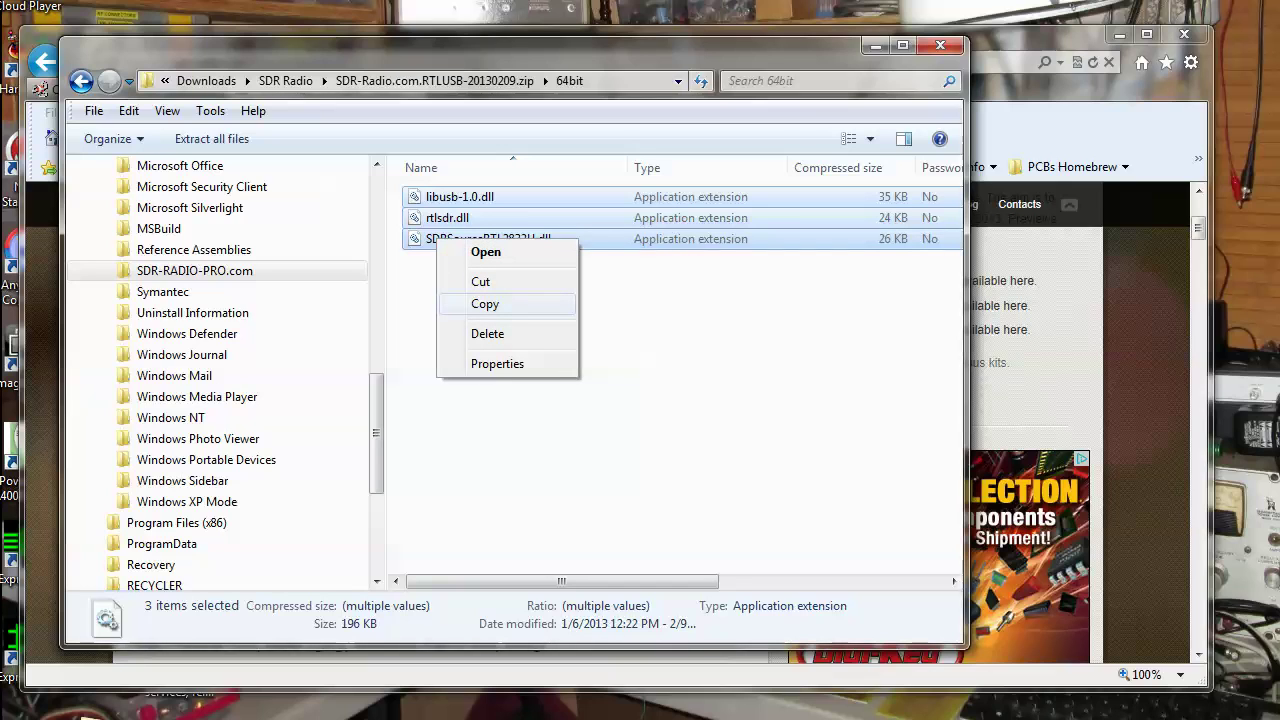
{"action": "key", "text": "Return"}
Step: Paste the copied DLL files into the SDR-RADIO-PRO.com folder under Program Files
{"action": "scroll", "coordinate": [220, 380], "scroll_direction": "down", "scroll_amount": 2}
{"action": "scroll", "coordinate": [220, 380], "scroll_direction": "down", "scroll_amount": 3}
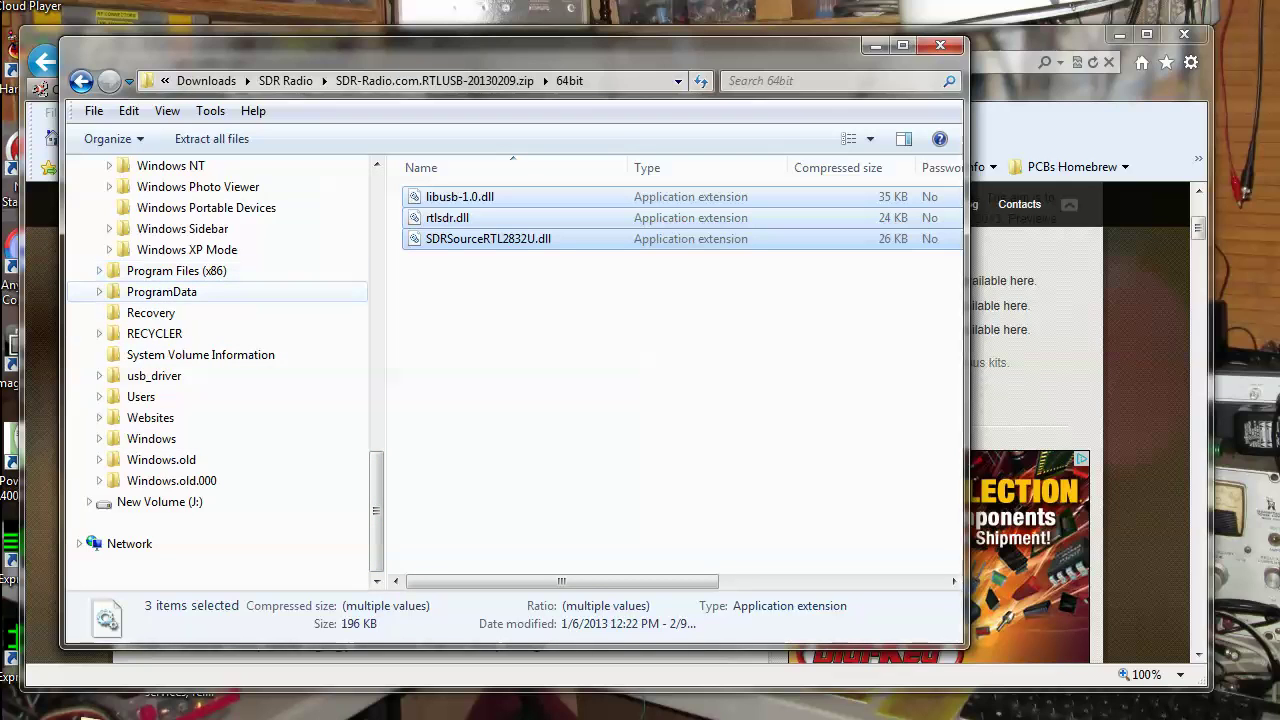
{"action": "scroll", "coordinate": [220, 291], "scroll_direction": "up", "scroll_amount": 3}
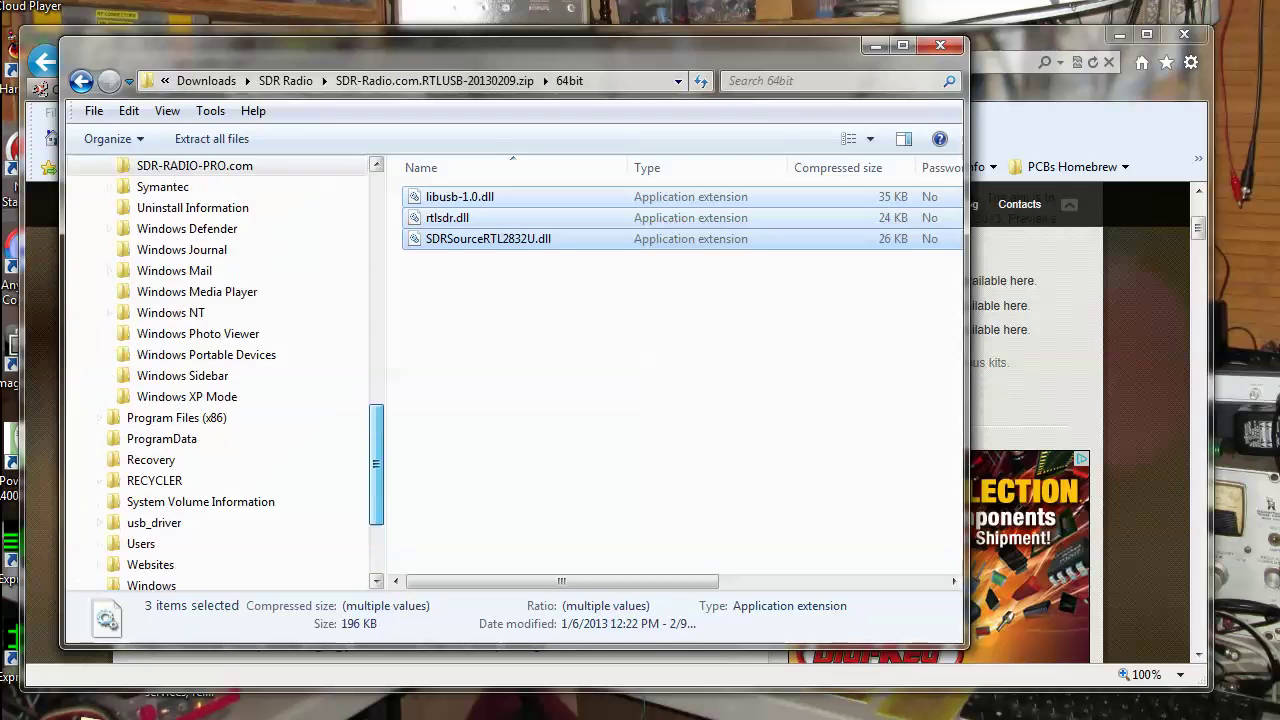
{"action": "scroll", "coordinate": [220, 291], "scroll_direction": "up", "scroll_amount": 1}
{"action": "left_click", "coordinate": [194, 312]}
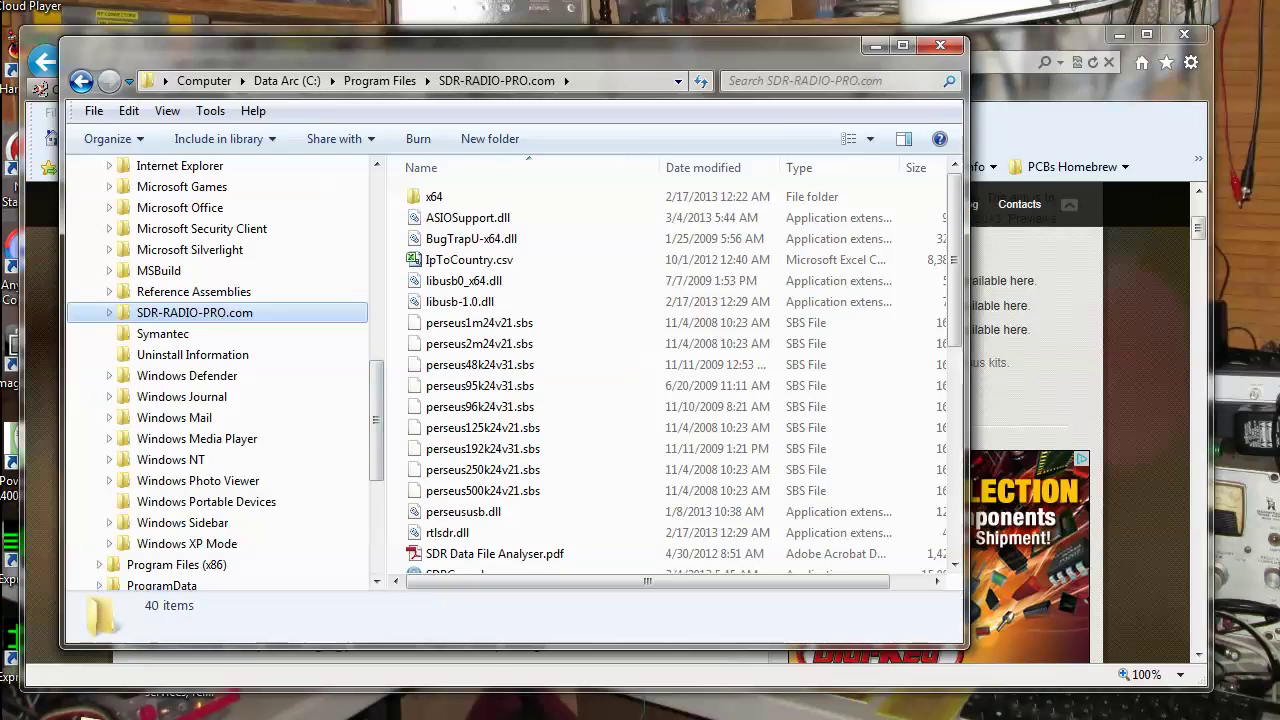
{"action": "scroll", "coordinate": [730, 286], "scroll_direction": "down", "scroll_amount": 2}
{"action": "left_click_drag", "start_coordinate": [954, 318], "coordinate": [954, 311]}
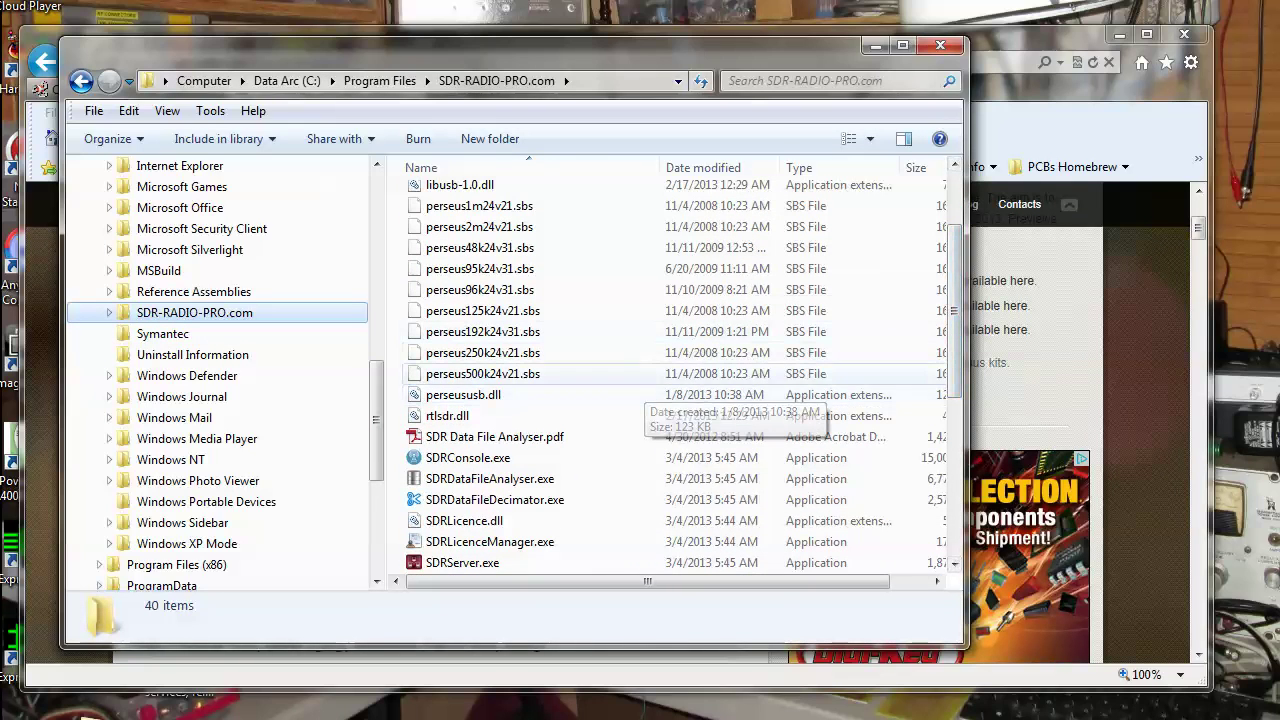
{"action": "right_click", "coordinate": [290, 312]}
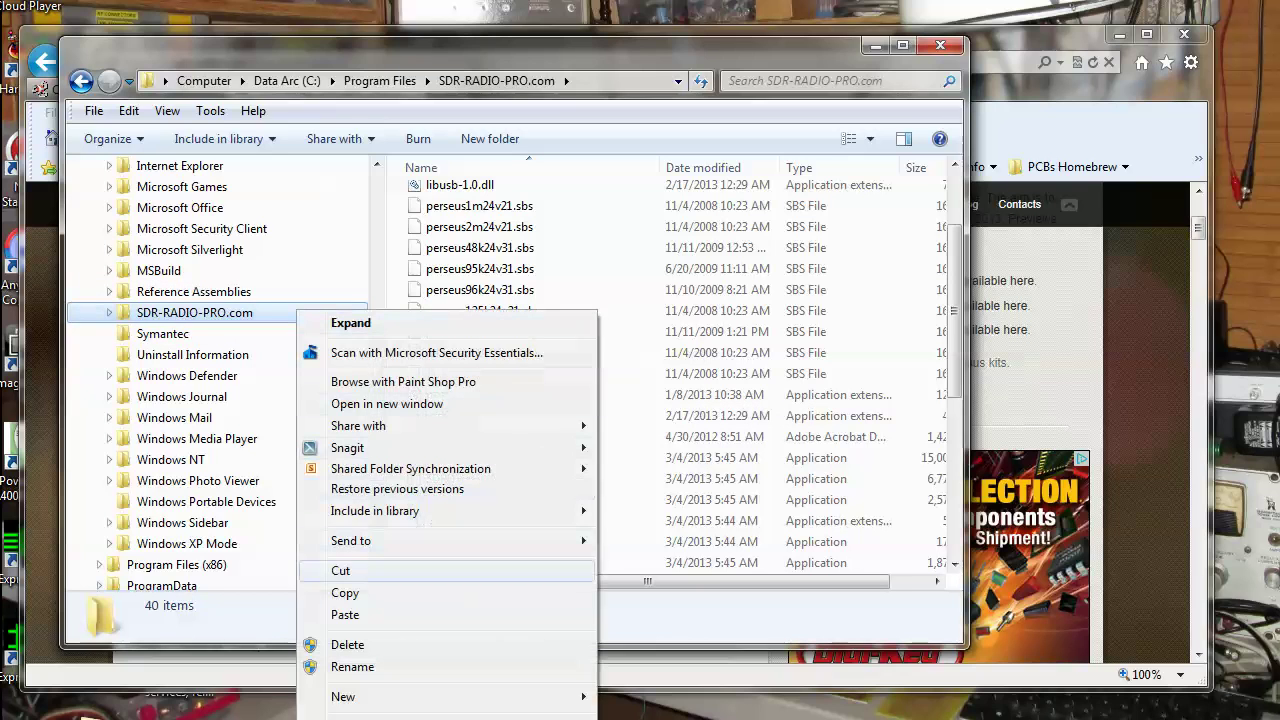
{"action": "left_click", "coordinate": [340, 612]}
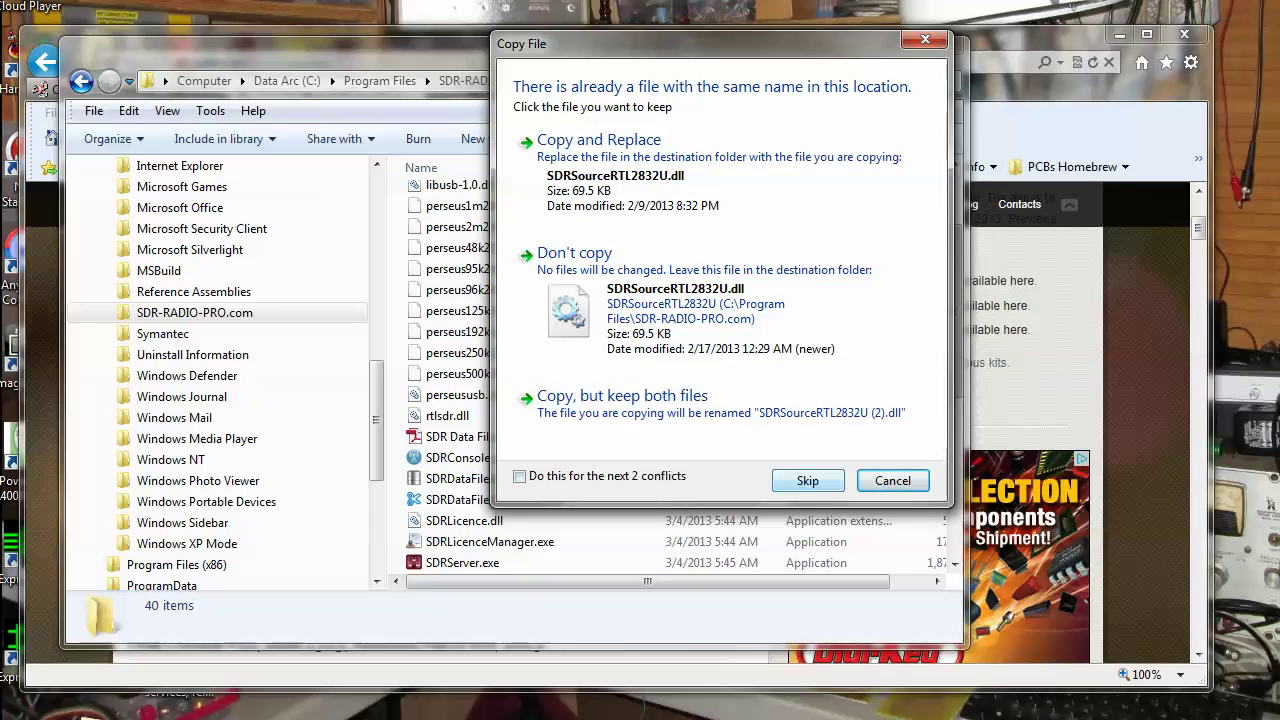
Step: Skip the copy conflicts for SDRSourceRTL2832U.dll, libusb-1.0.dll and rtlsdr.dll, keeping the existing files
{"action": "left_click", "coordinate": [808, 480]}
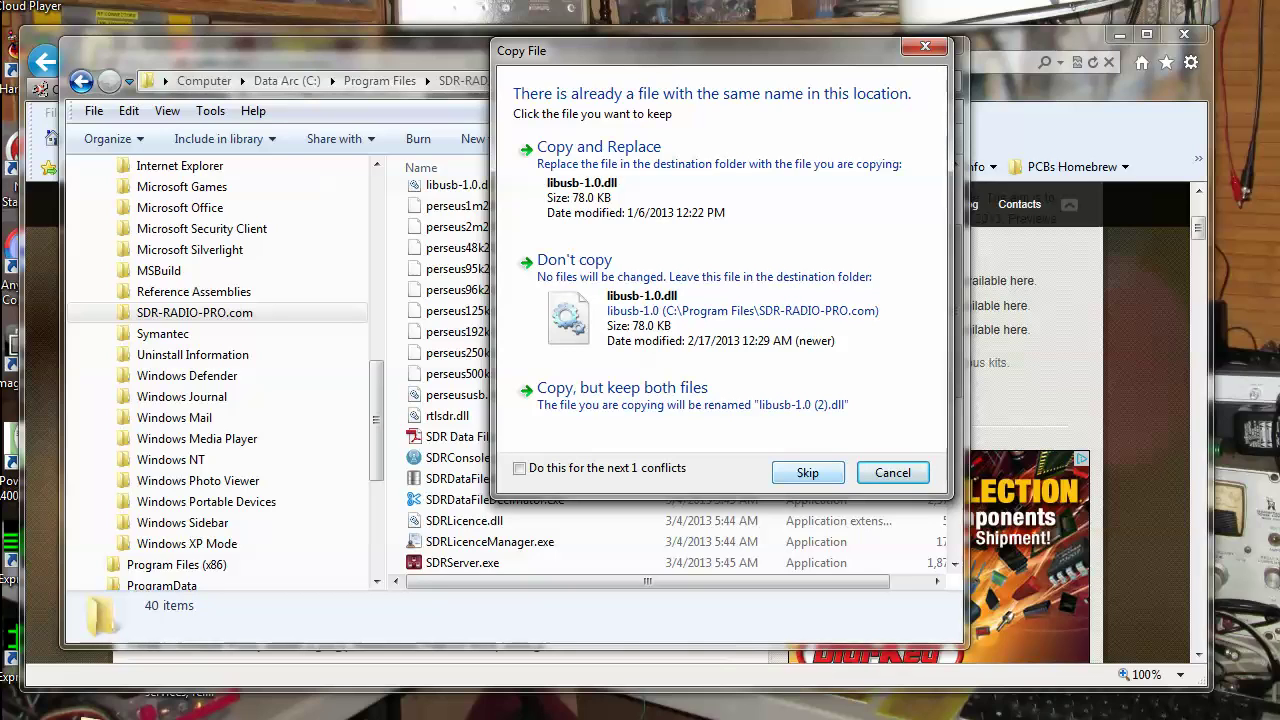
{"action": "left_click", "coordinate": [808, 472]}
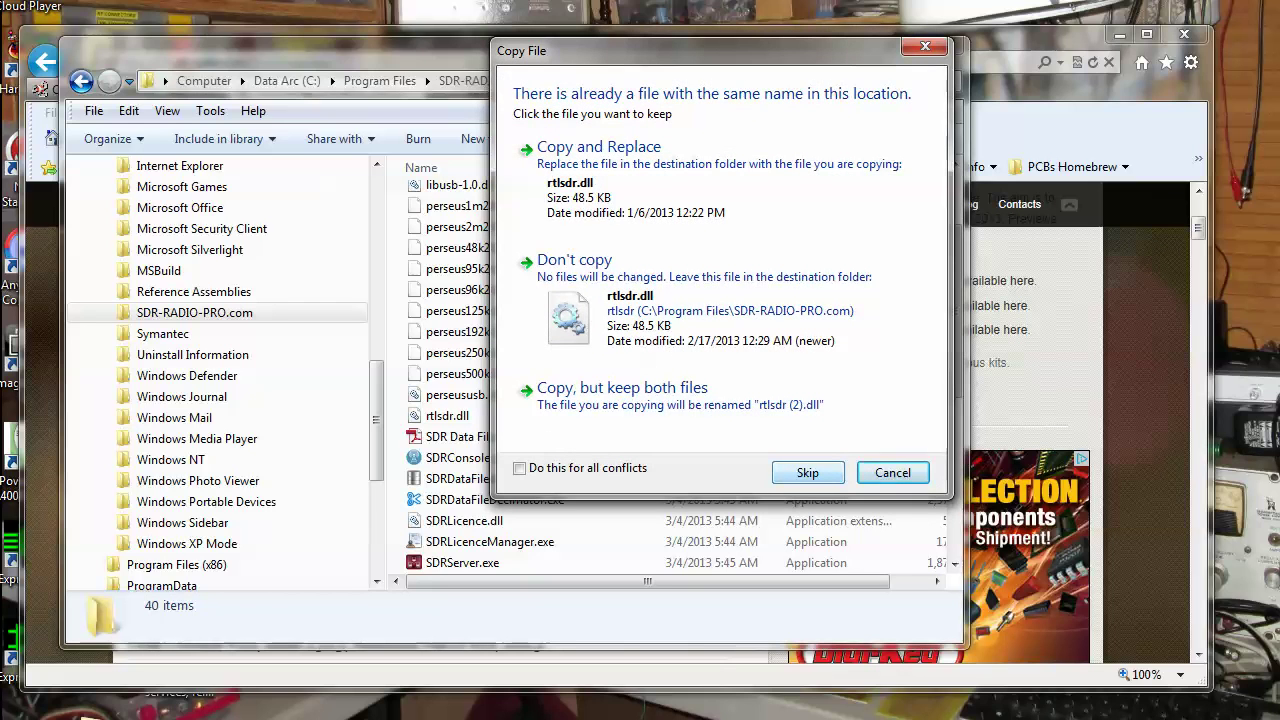
{"action": "left_click", "coordinate": [808, 472]}
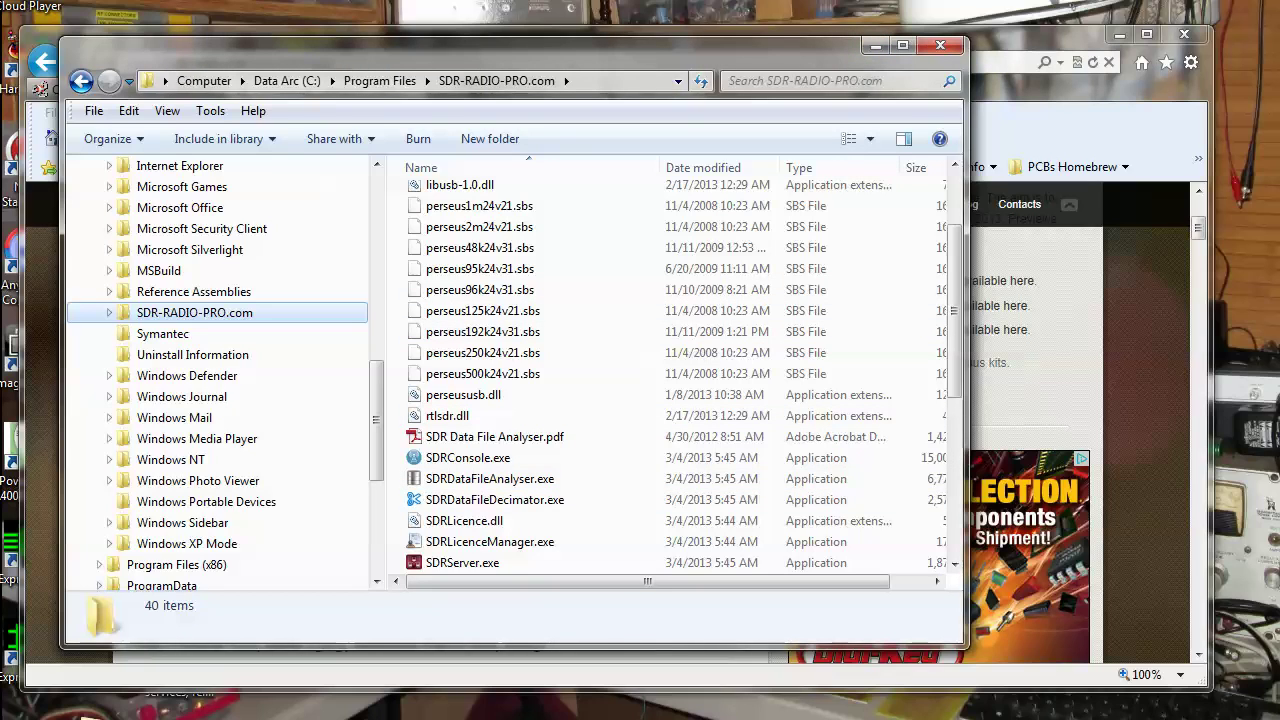
Step: Switch to SDR Console, bring up the radio selection and open its radio definitions
{"action": "left_click_drag", "start_coordinate": [512, 50], "coordinate": [1279, 330]}
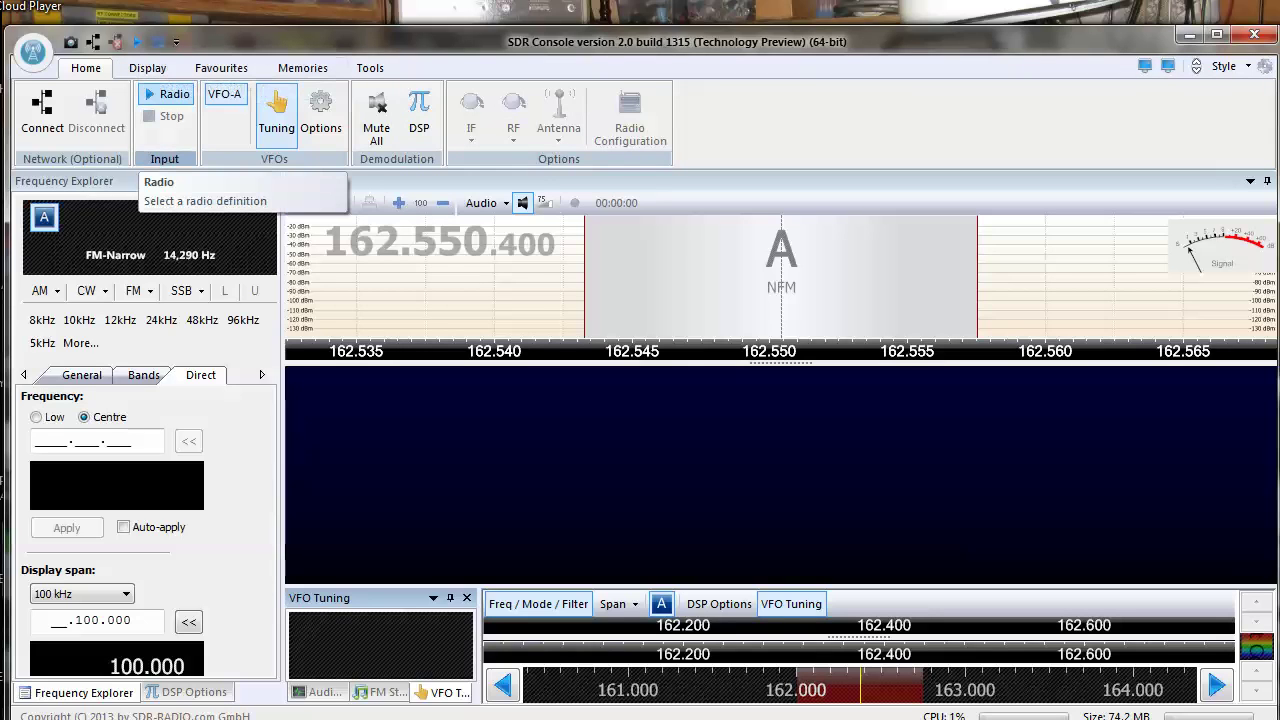
{"action": "left_click", "coordinate": [168, 94]}
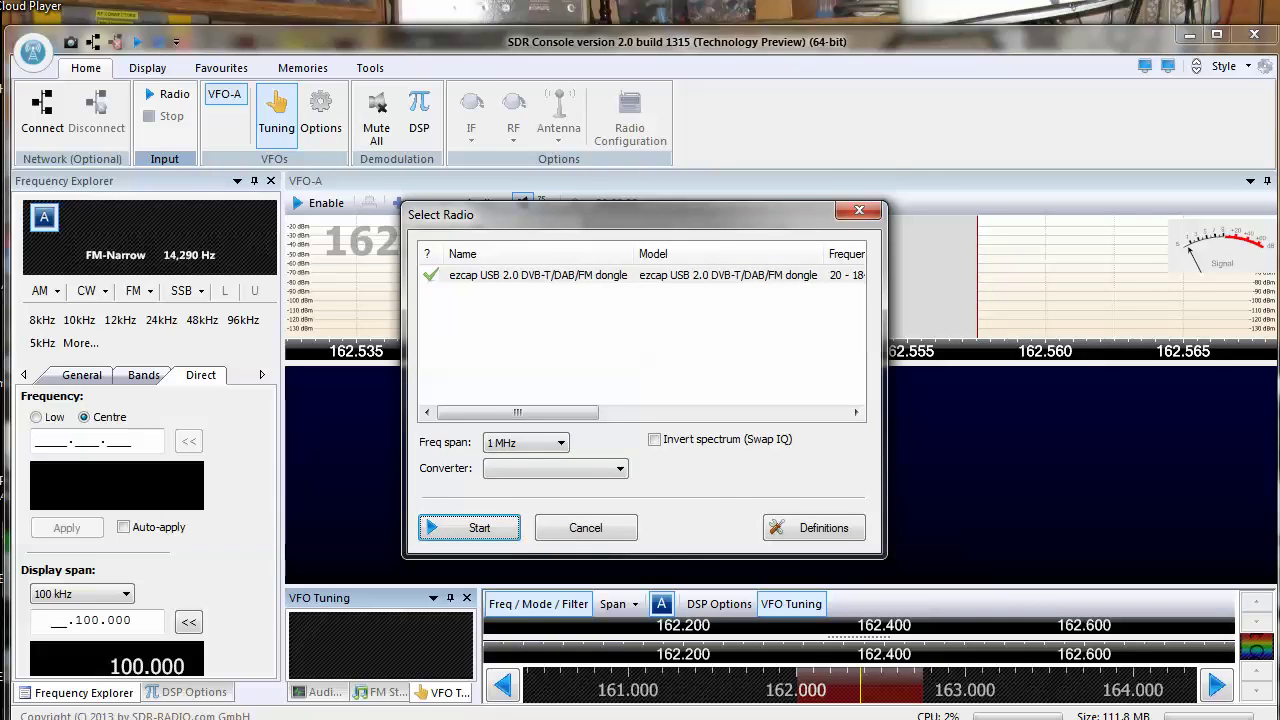
{"action": "left_click_drag", "start_coordinate": [545, 214], "coordinate": [428, 128]}
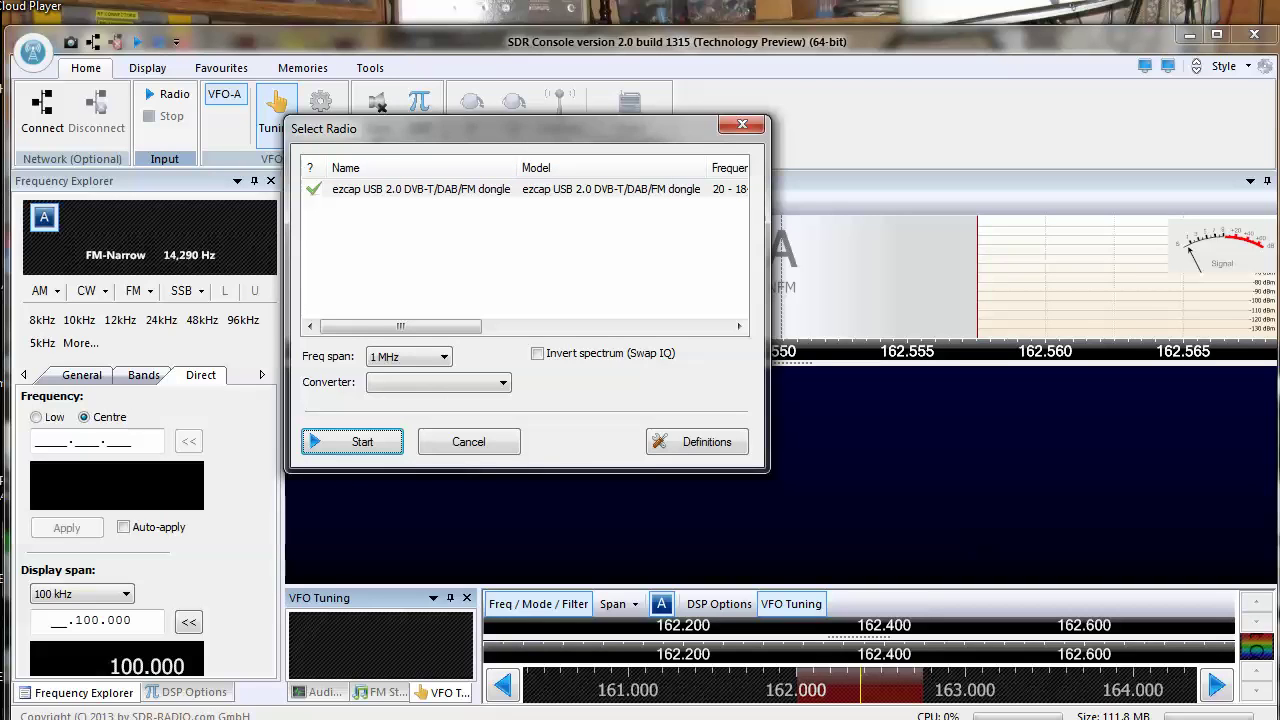
{"action": "left_click", "coordinate": [697, 442]}
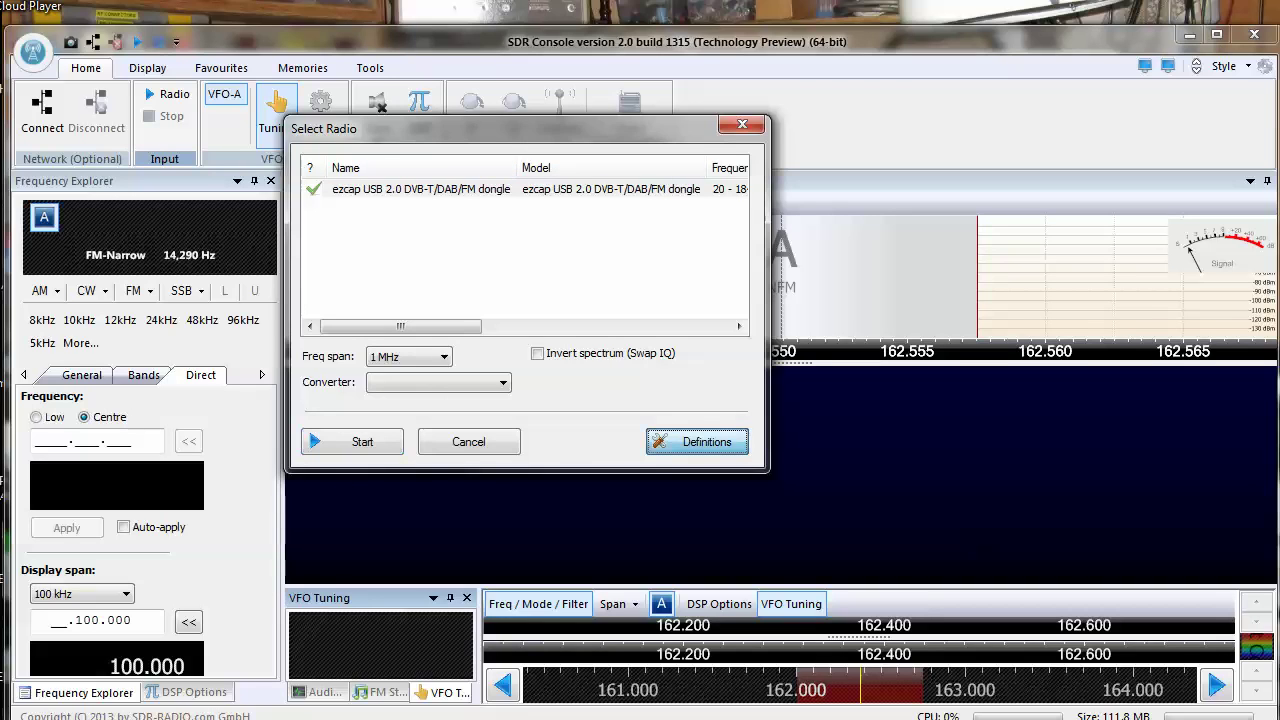
{"action": "key", "text": "Return"}
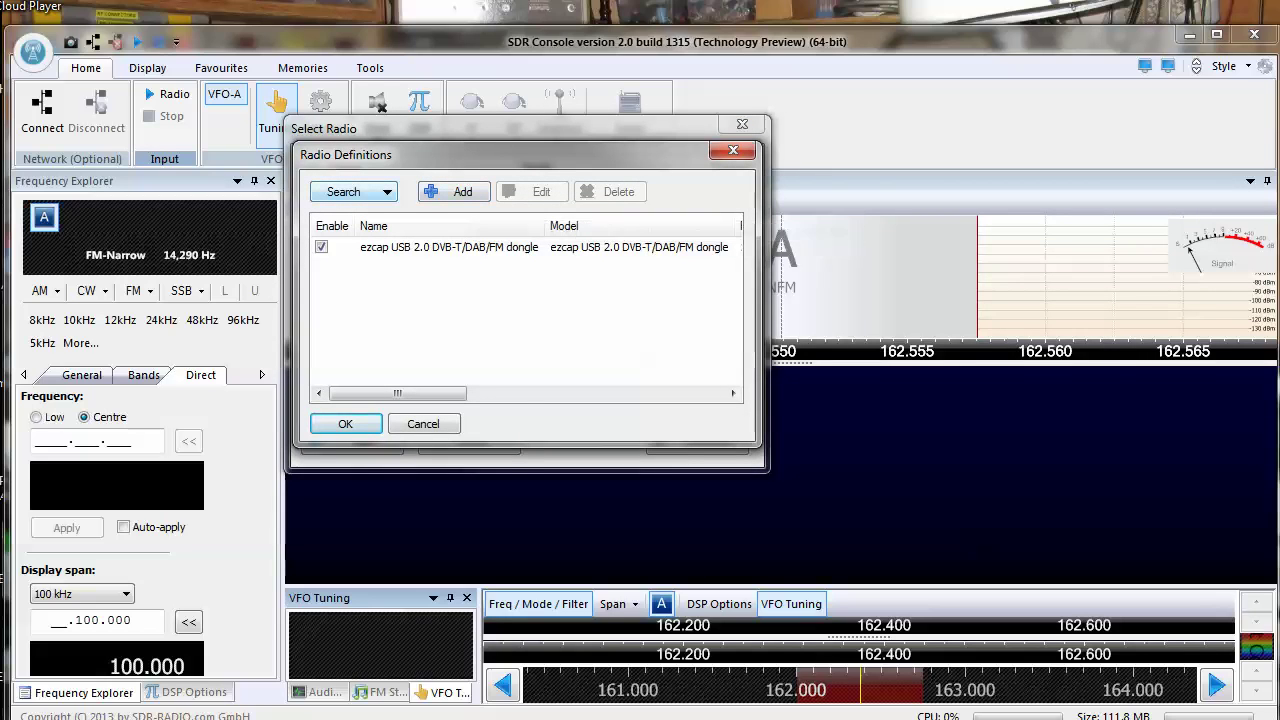
Step: Search for RTL SDR (USB) radios, update the list with the found entry and accept the radio definitions
{"action": "left_click", "coordinate": [356, 192]}
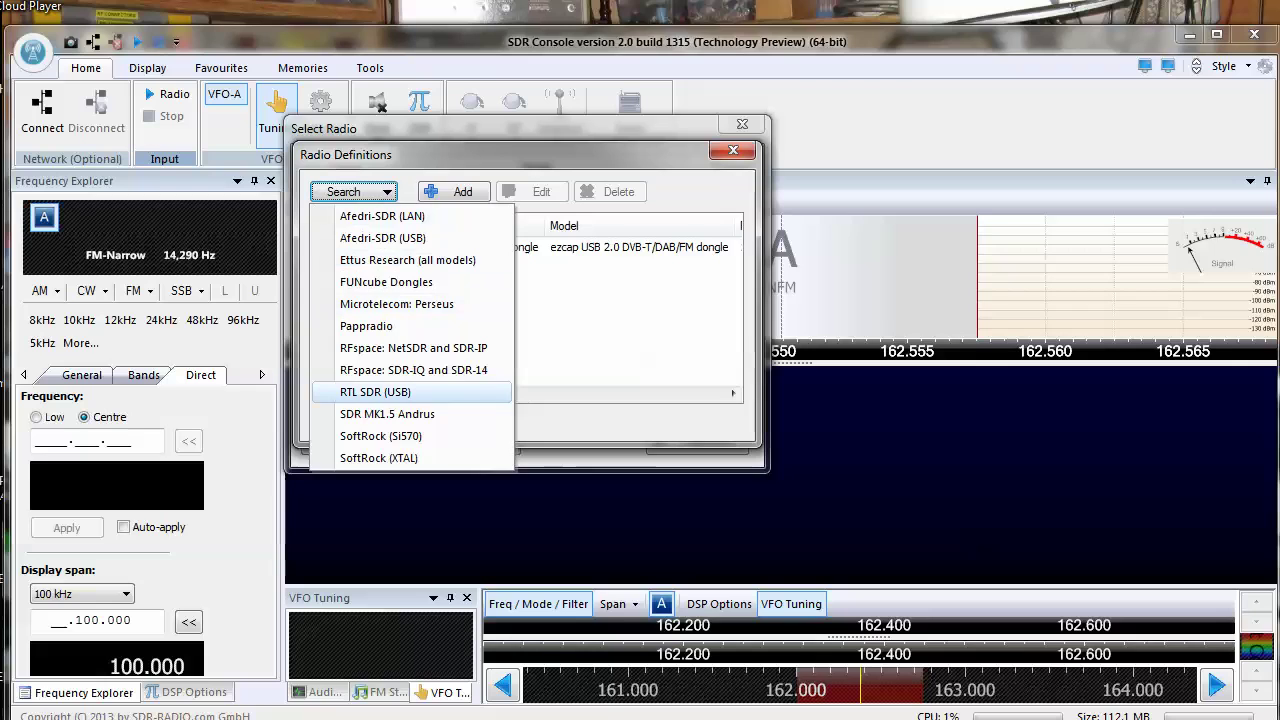
{"action": "left_click", "coordinate": [375, 392]}
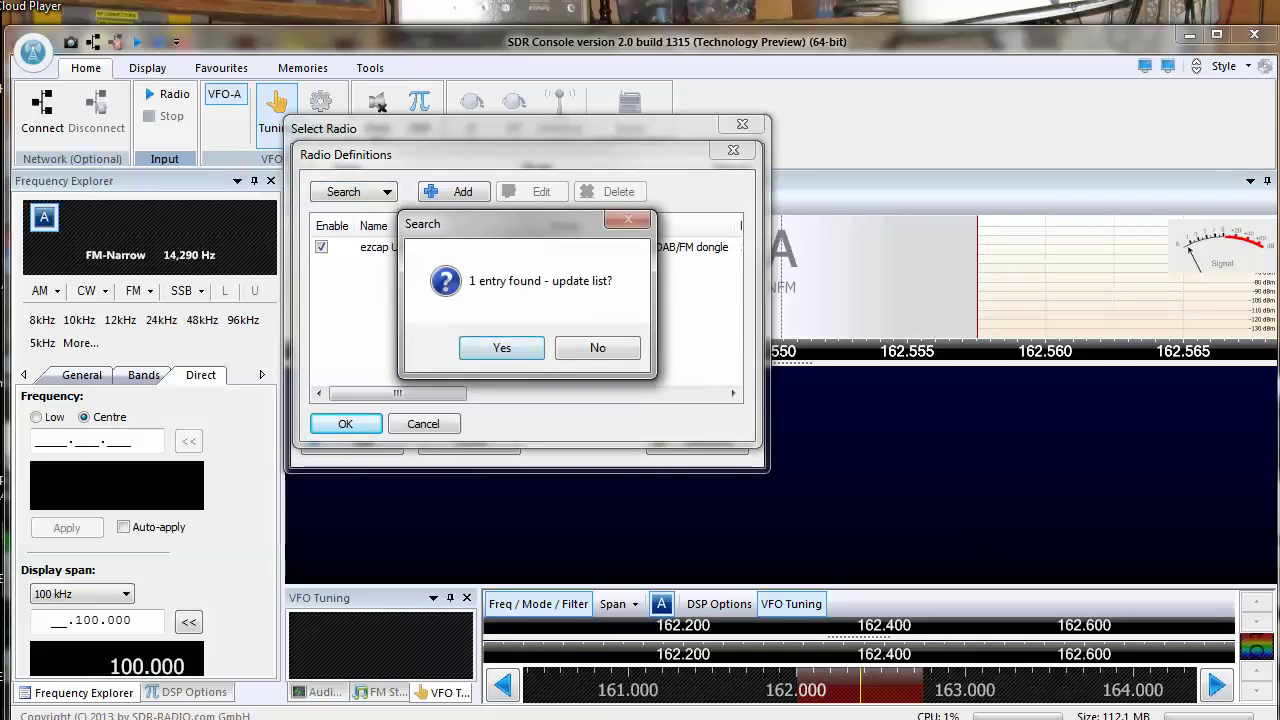
{"action": "key", "text": "Return"}
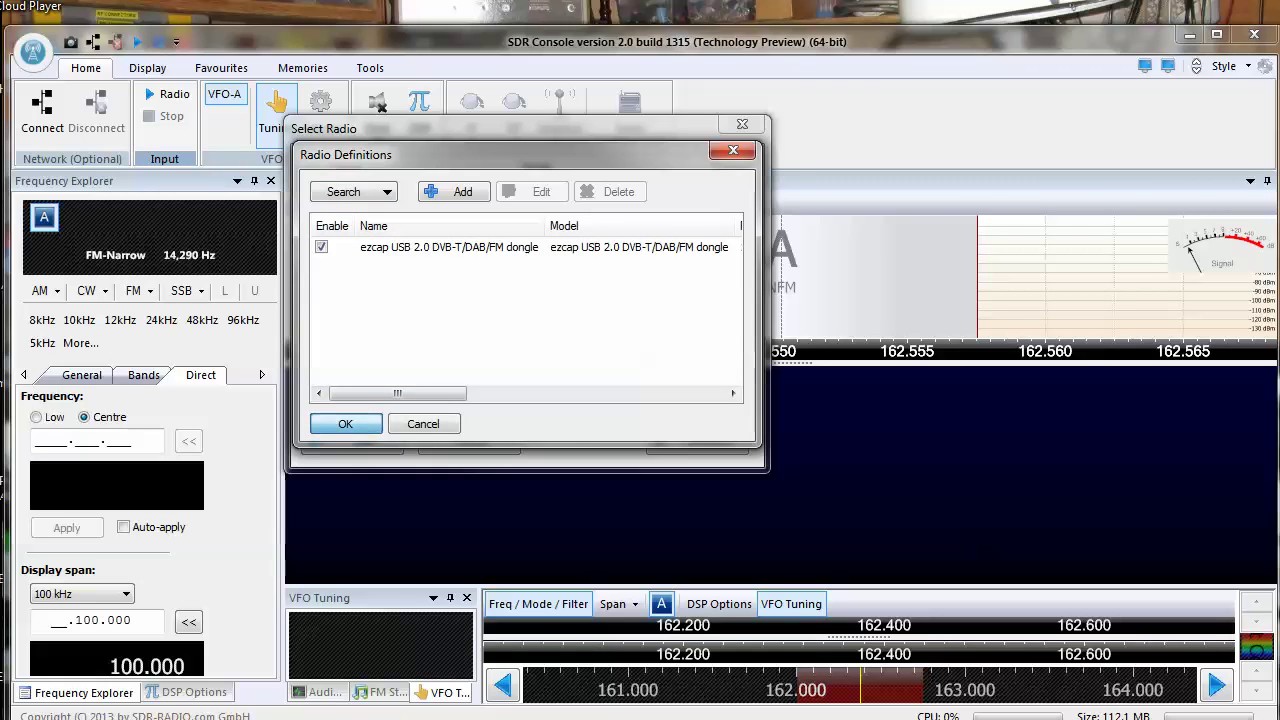
{"action": "key", "text": "Return"}
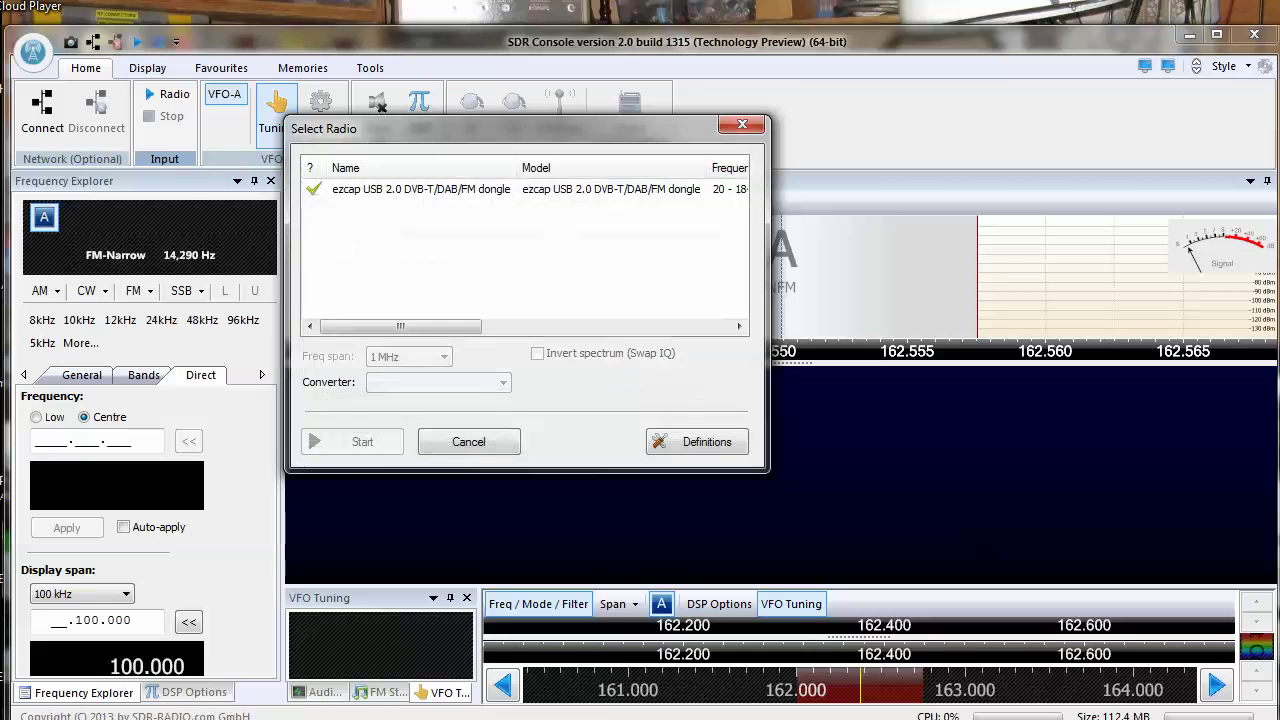
Step: Reopen the radio definitions, check which DLL types a new definition offers, and cancel without adding one
{"action": "left_click", "coordinate": [697, 442]}
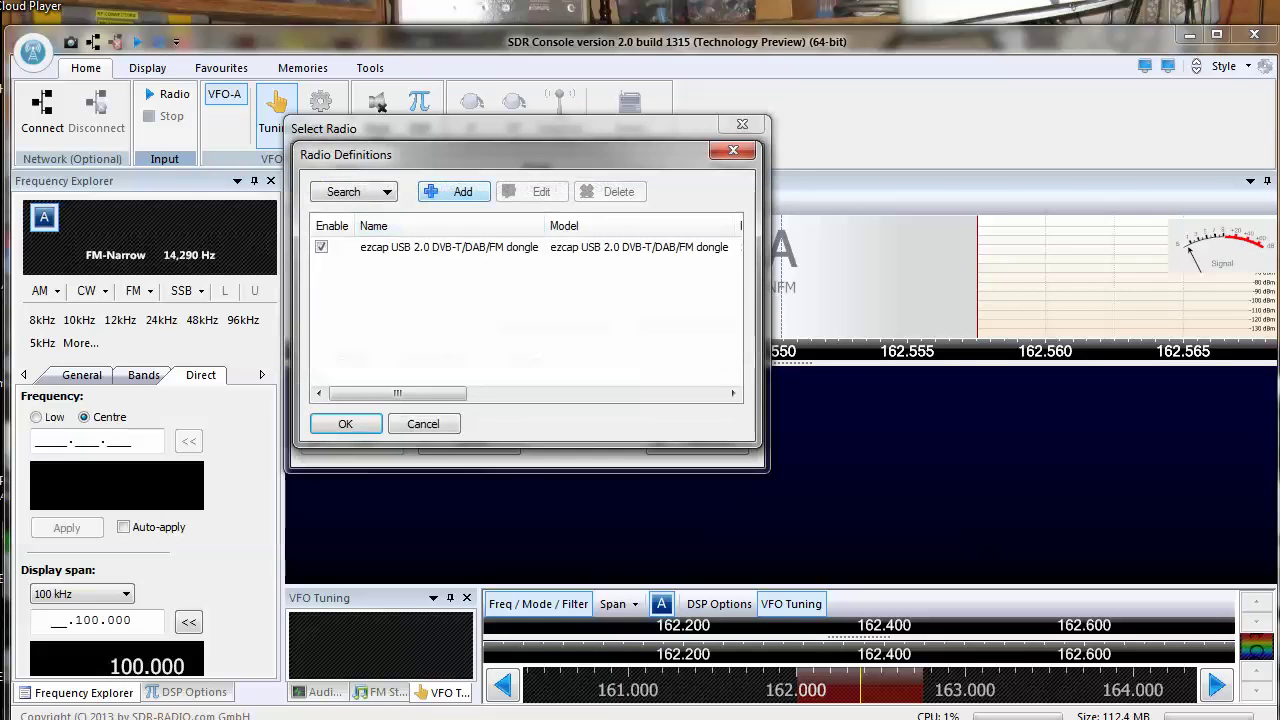
{"action": "left_click", "coordinate": [455, 191]}
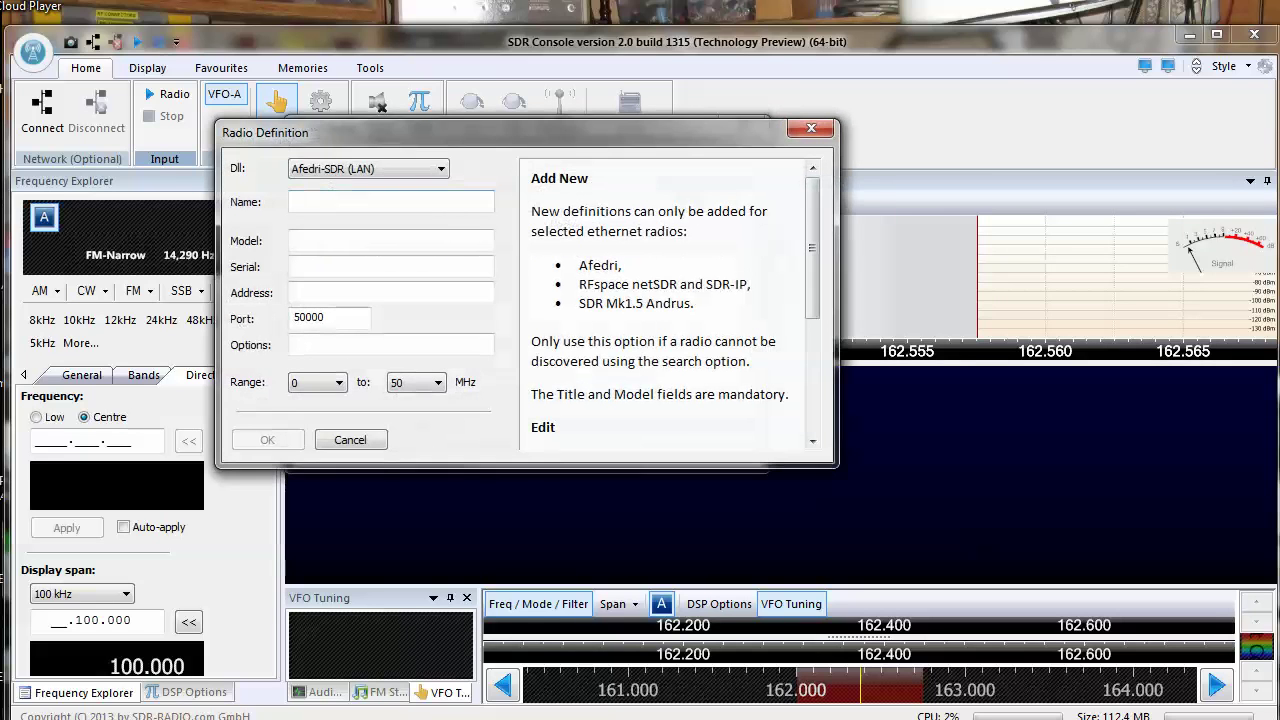
{"action": "left_click", "coordinate": [440, 169]}
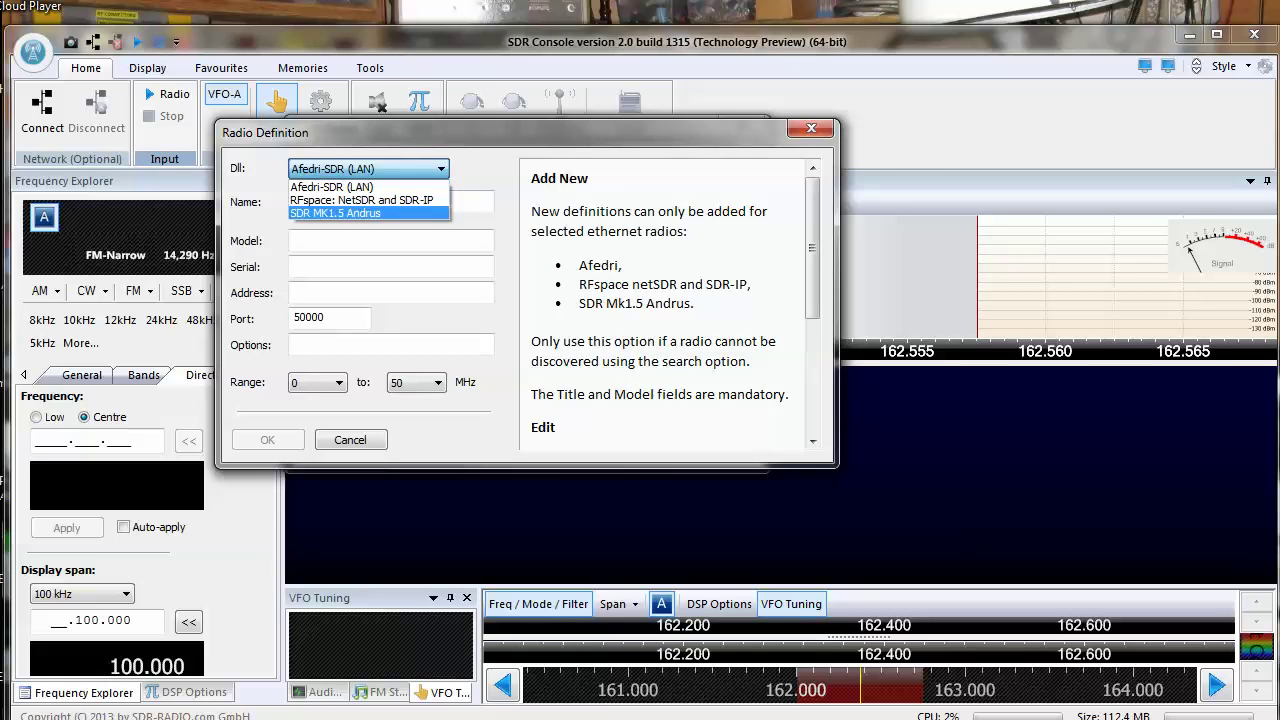
{"action": "left_click", "coordinate": [350, 440]}
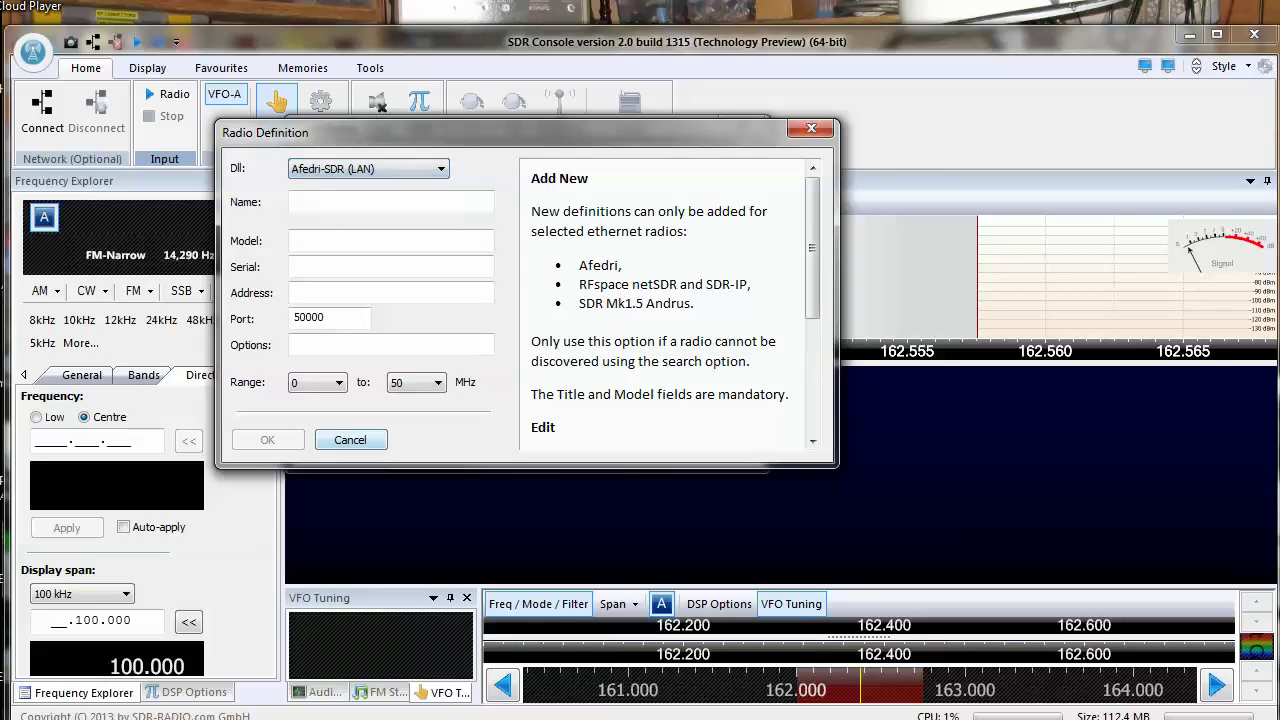
{"action": "key", "text": "Escape"}
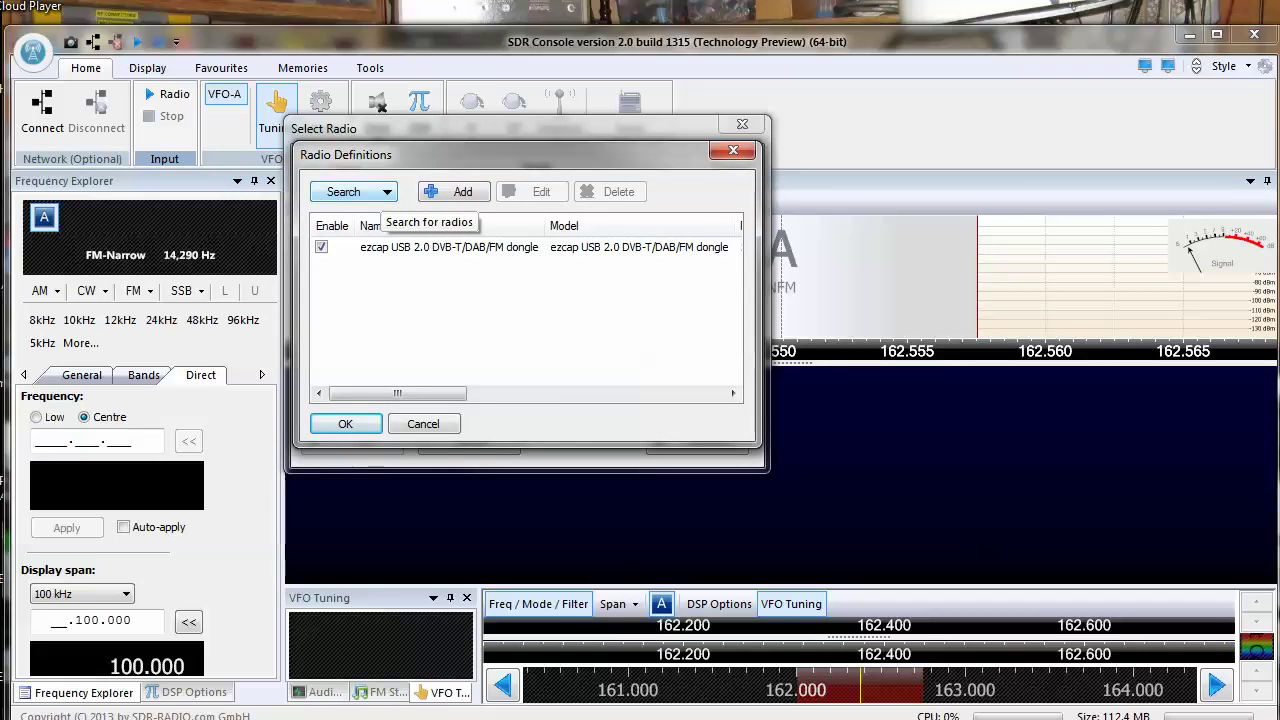
Step: Check the radio types offered for a search and the ezcap dongle's listed frequency range, serial and address
{"action": "left_click", "coordinate": [380, 192]}
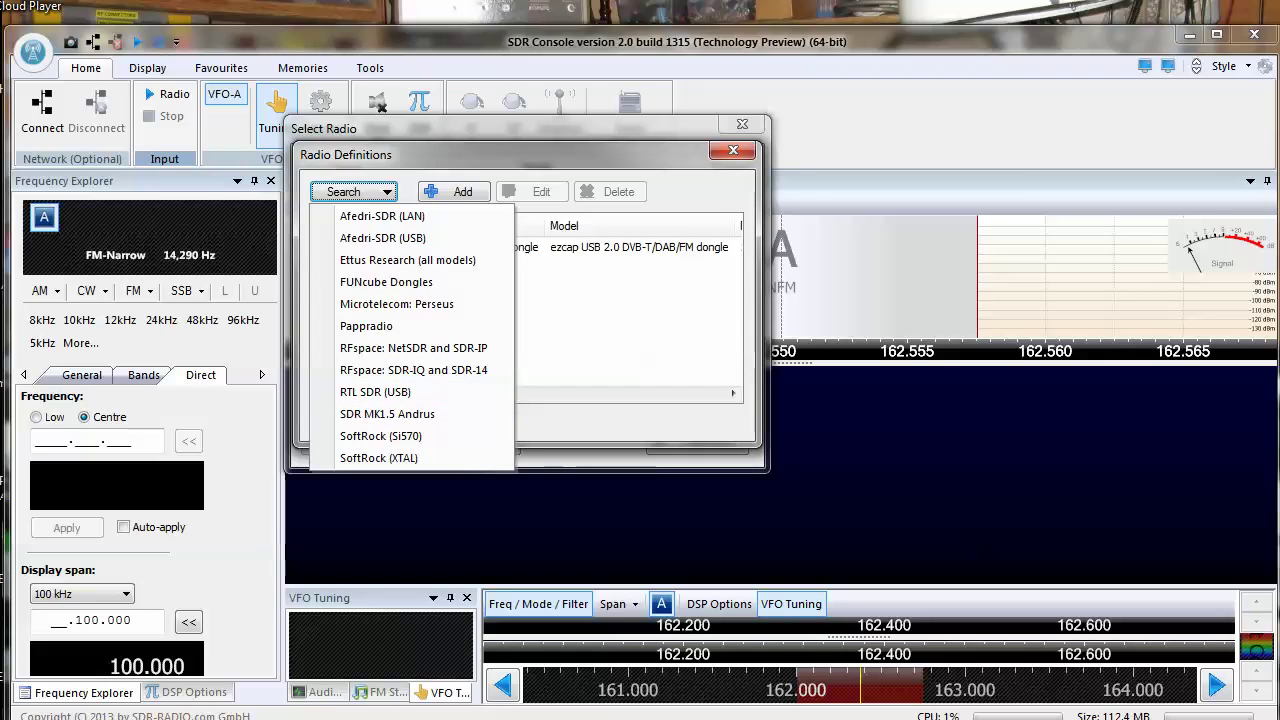
{"action": "key", "text": "Escape"}
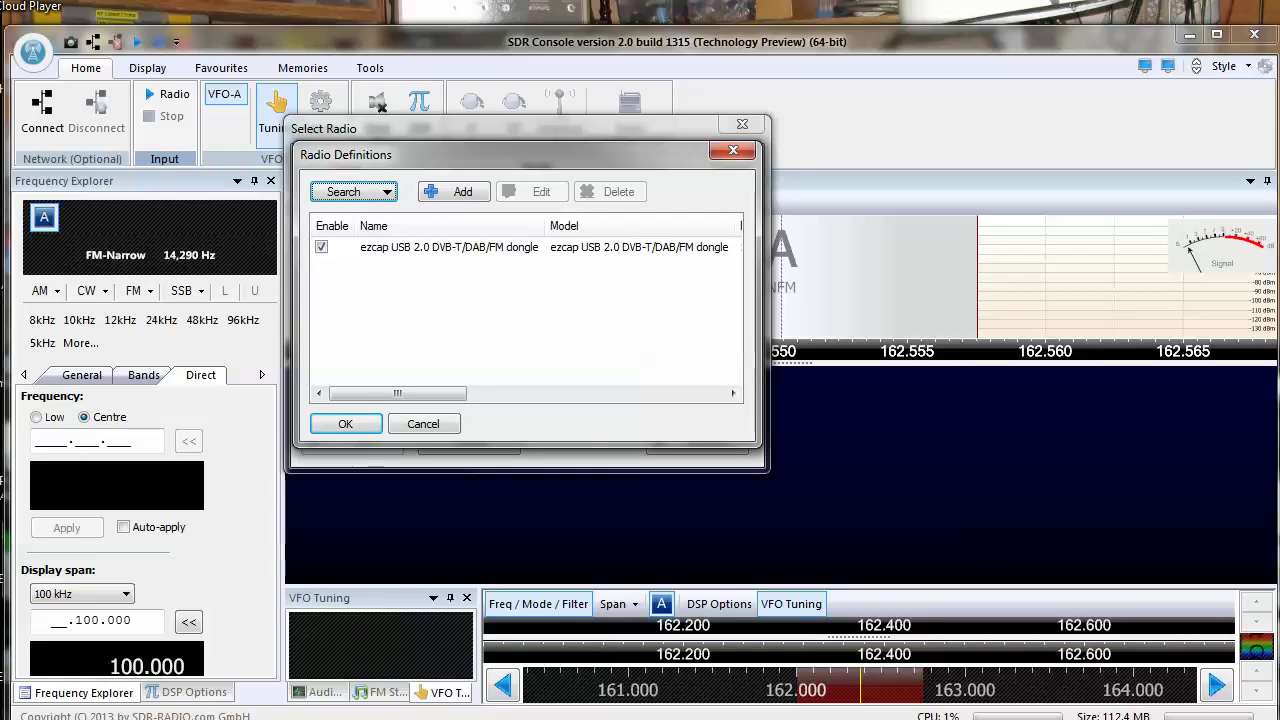
{"action": "left_click_drag", "start_coordinate": [398, 393], "coordinate": [488, 393]}
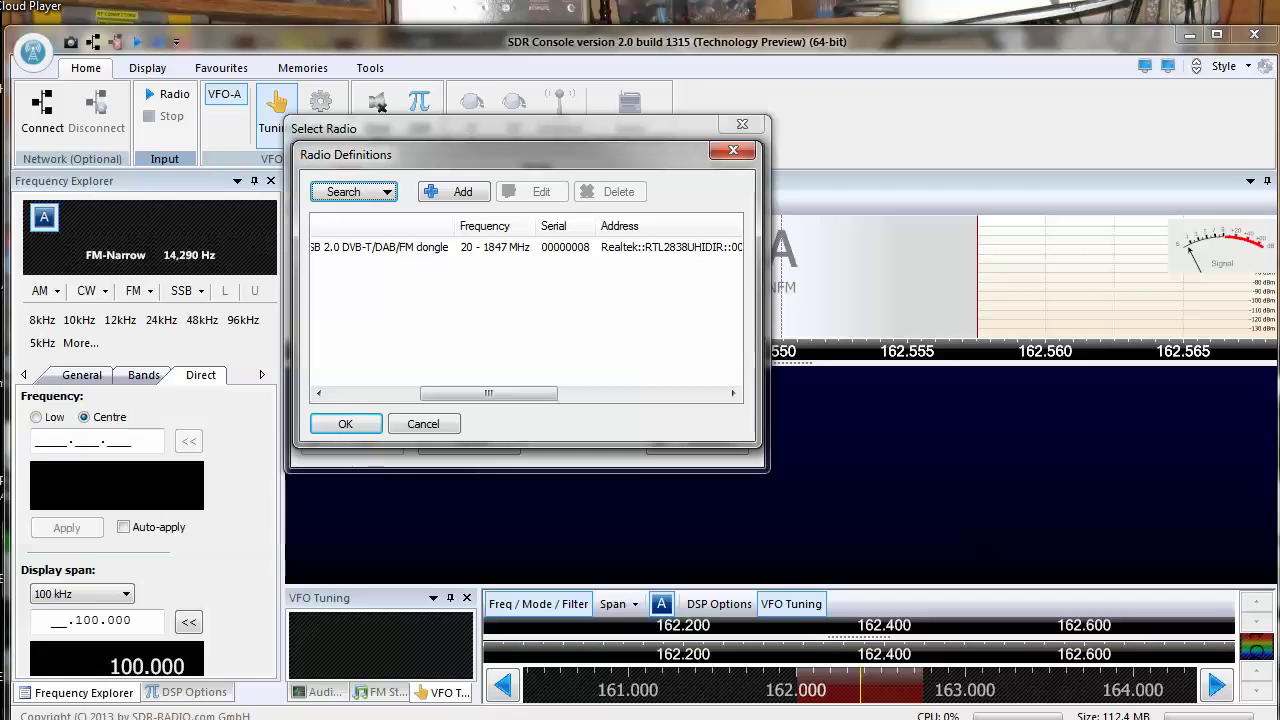
{"action": "left_click_drag", "start_coordinate": [488, 393], "coordinate": [436, 393]}
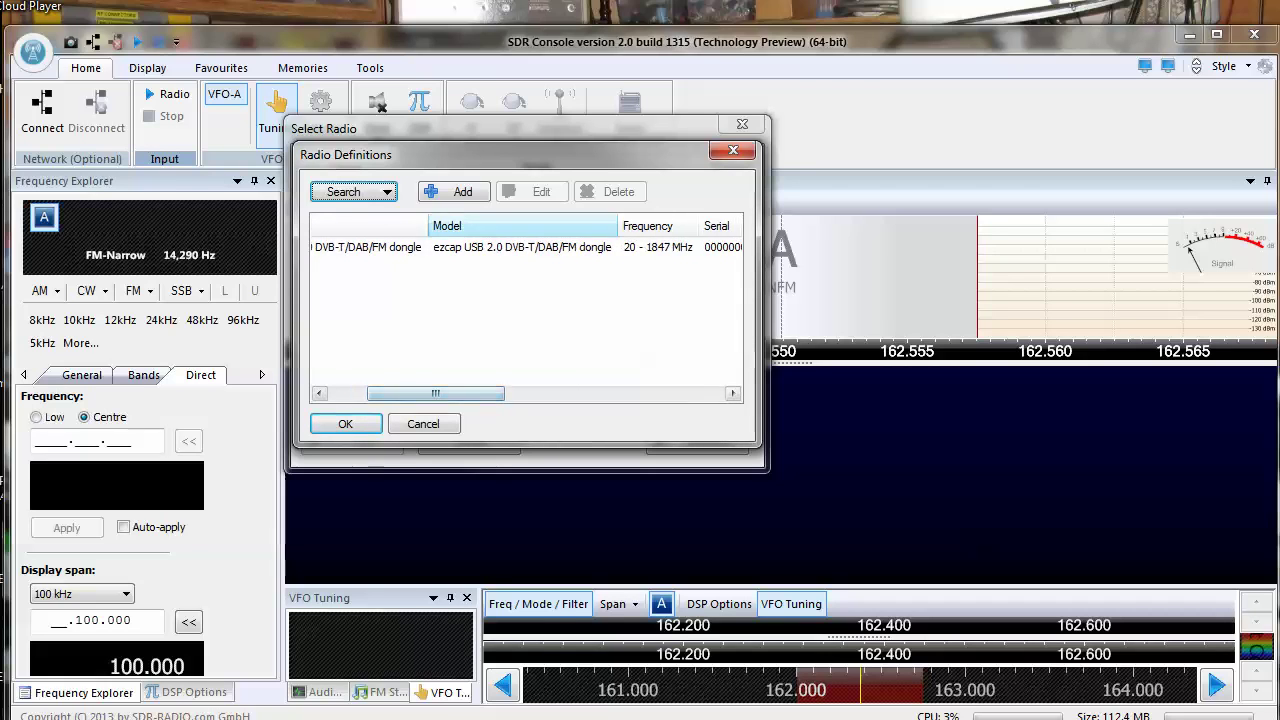
Step: Open the ezcap dongle's definition for editing, inspect its frequency range settings and cancel without changing them
{"action": "left_click", "coordinate": [490, 247]}
{"action": "left_click", "coordinate": [537, 191]}
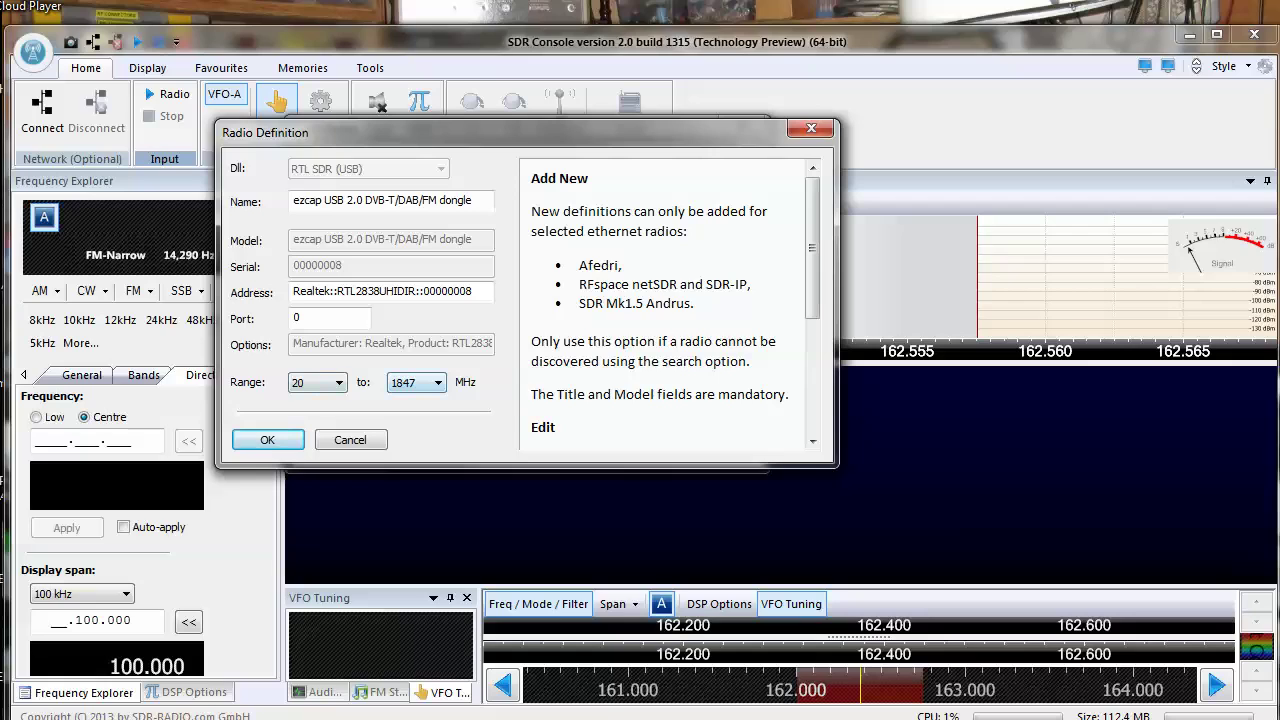
{"action": "left_click", "coordinate": [317, 382]}
{"action": "key", "text": "Tab"}
{"action": "key", "text": "Tab"}
{"action": "left_click", "coordinate": [339, 383]}
{"action": "left_click", "coordinate": [339, 383]}
{"action": "left_click", "coordinate": [351, 440]}
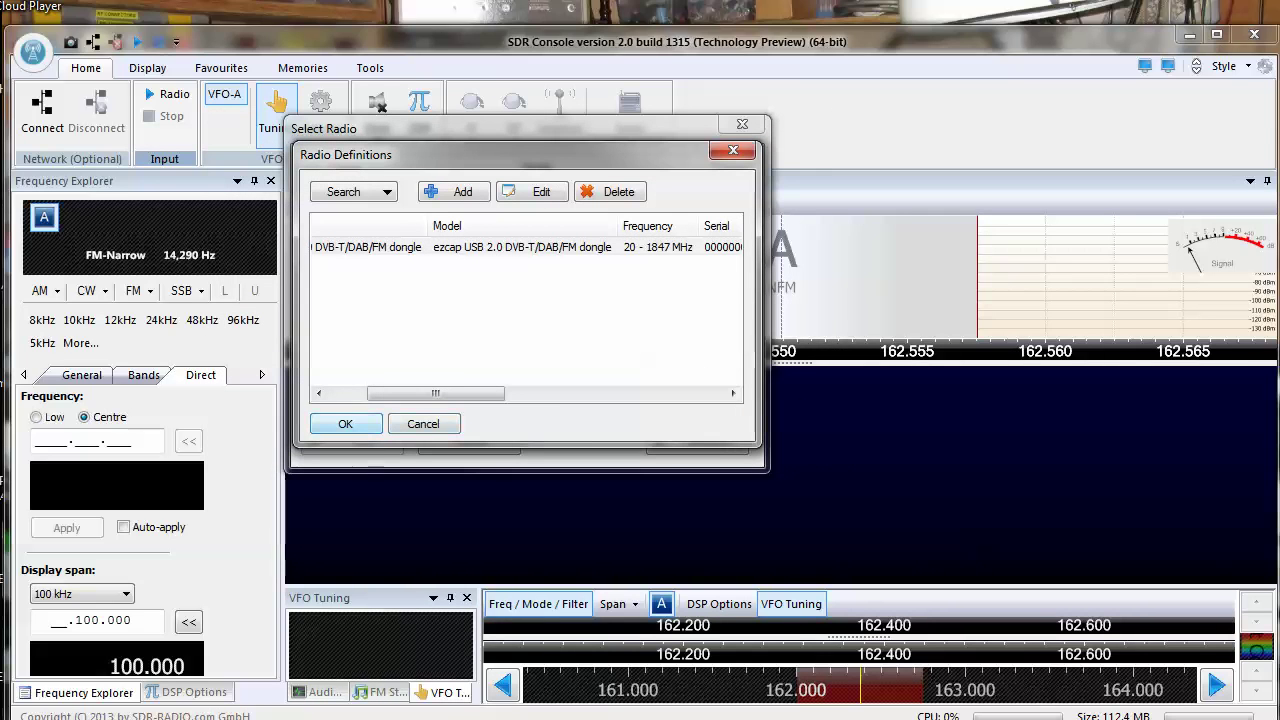
Step: Accept the radio definitions and start the ezcap USB 2.0 DVB-T/DAB/FM dongle as the radio
{"action": "left_click_drag", "start_coordinate": [436, 393], "coordinate": [396, 393]}
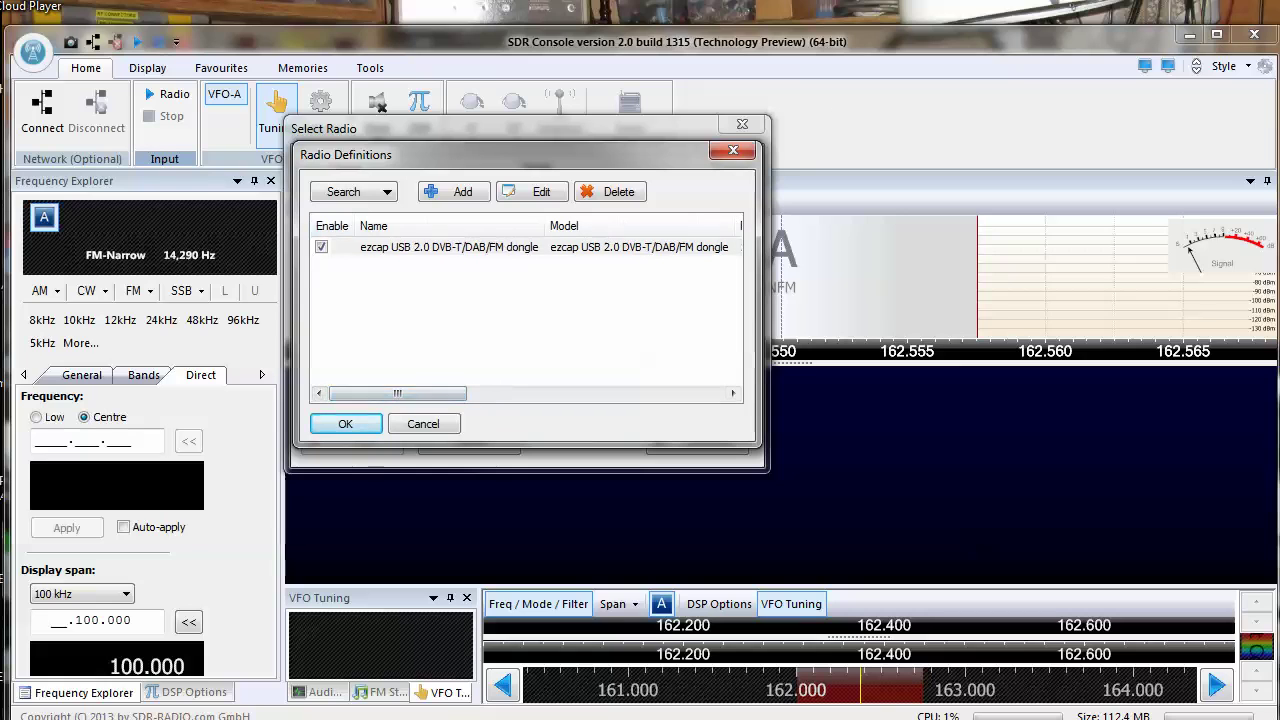
{"action": "key", "text": "Return"}
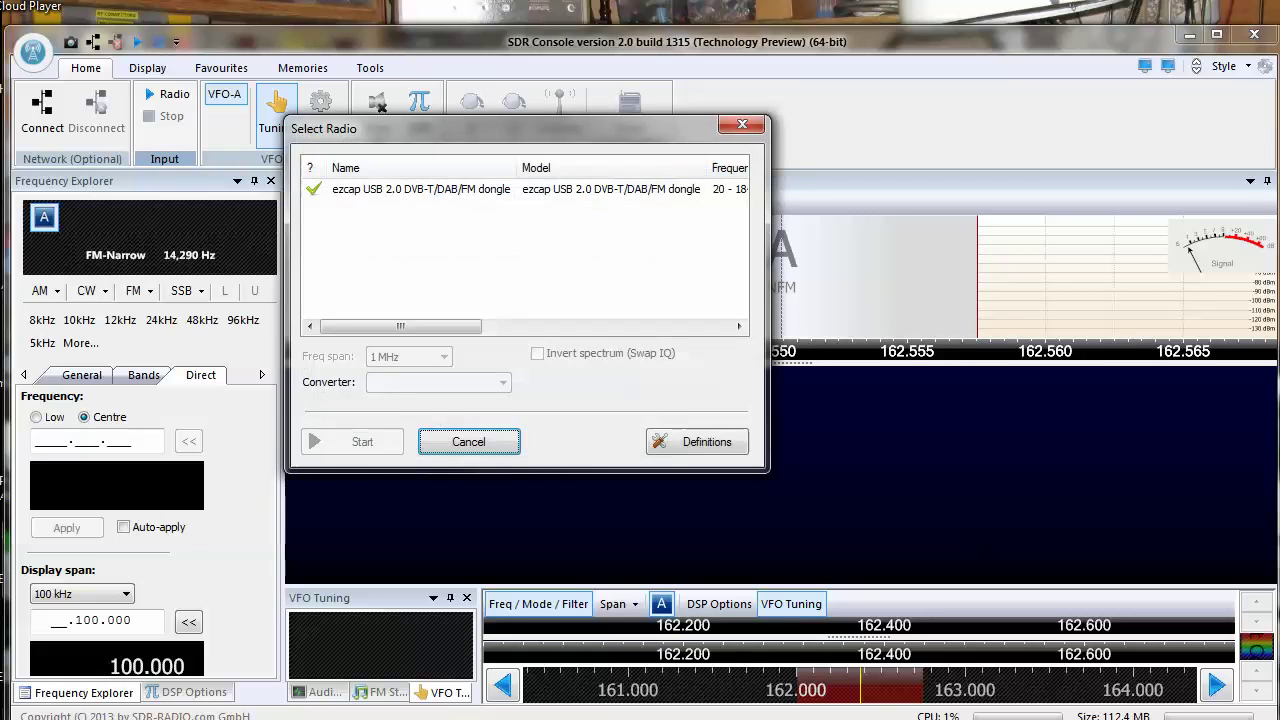
{"action": "left_click", "coordinate": [421, 189]}
{"action": "left_click", "coordinate": [352, 441]}
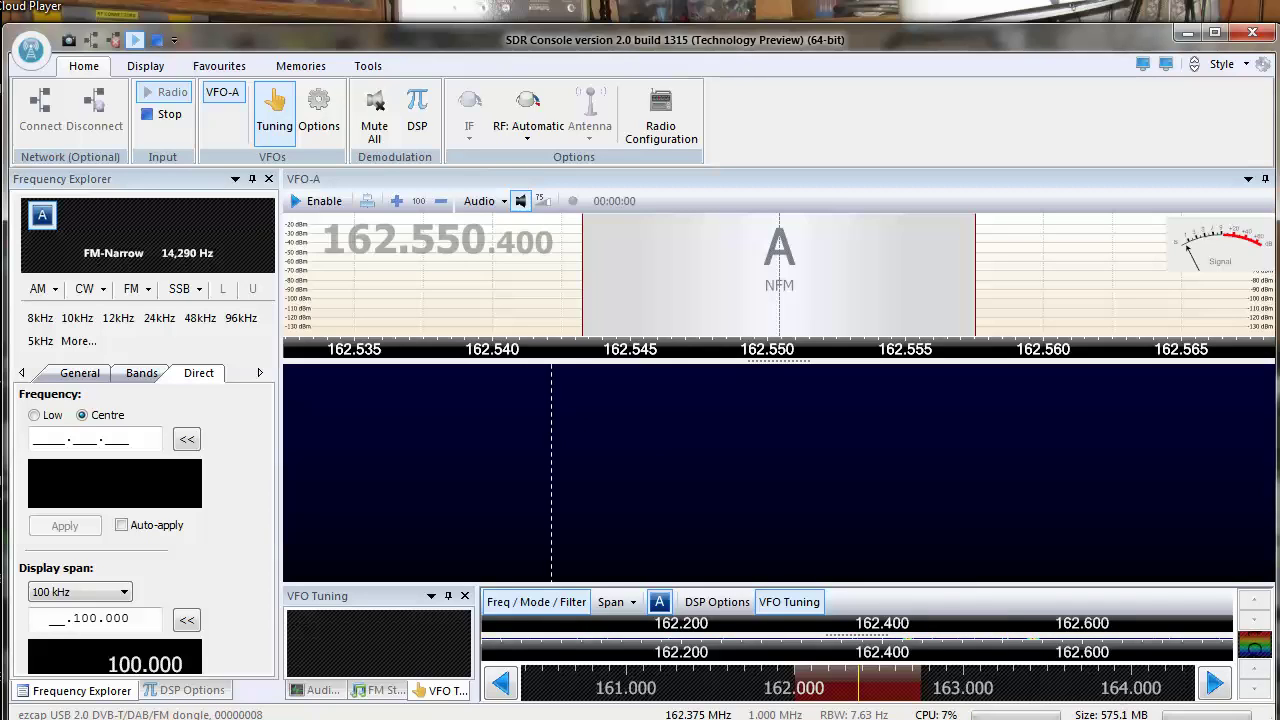
Step: Try the FM-Wide and FM-Broadcast modes on VFO-A, ending on FM-Narrow
{"action": "left_click", "coordinate": [199, 318]}
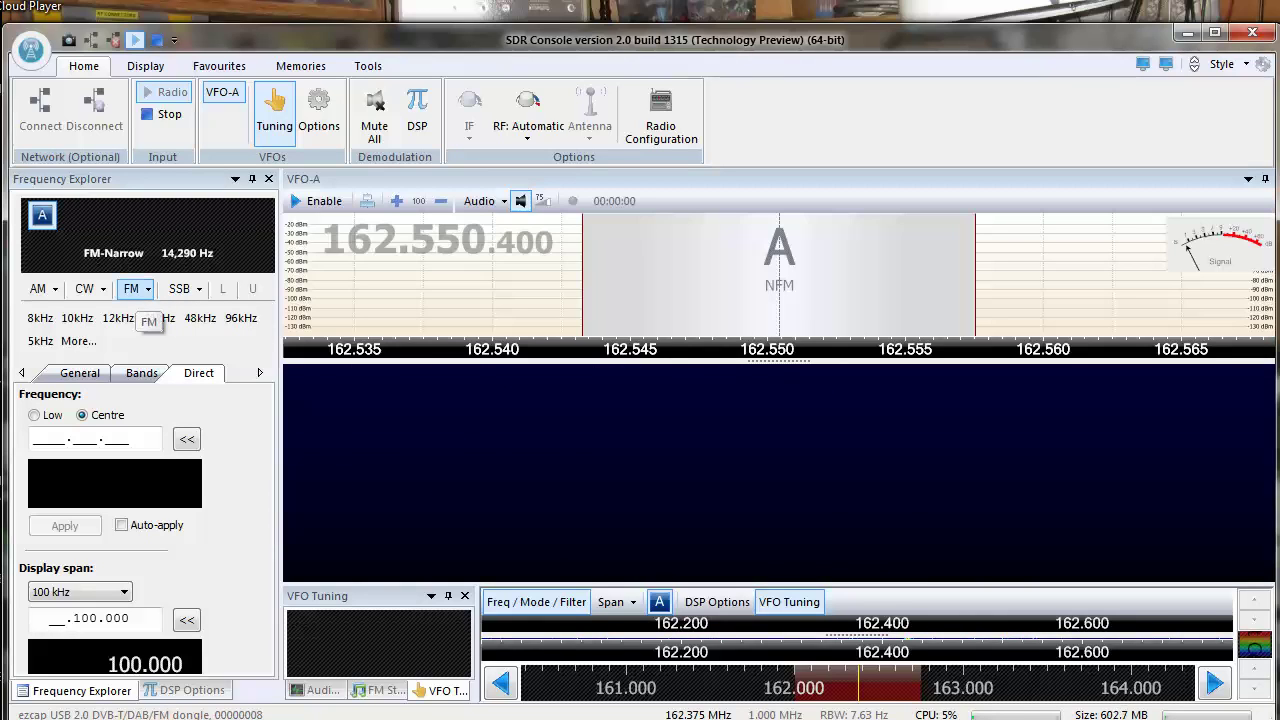
{"action": "left_click", "coordinate": [134, 289]}
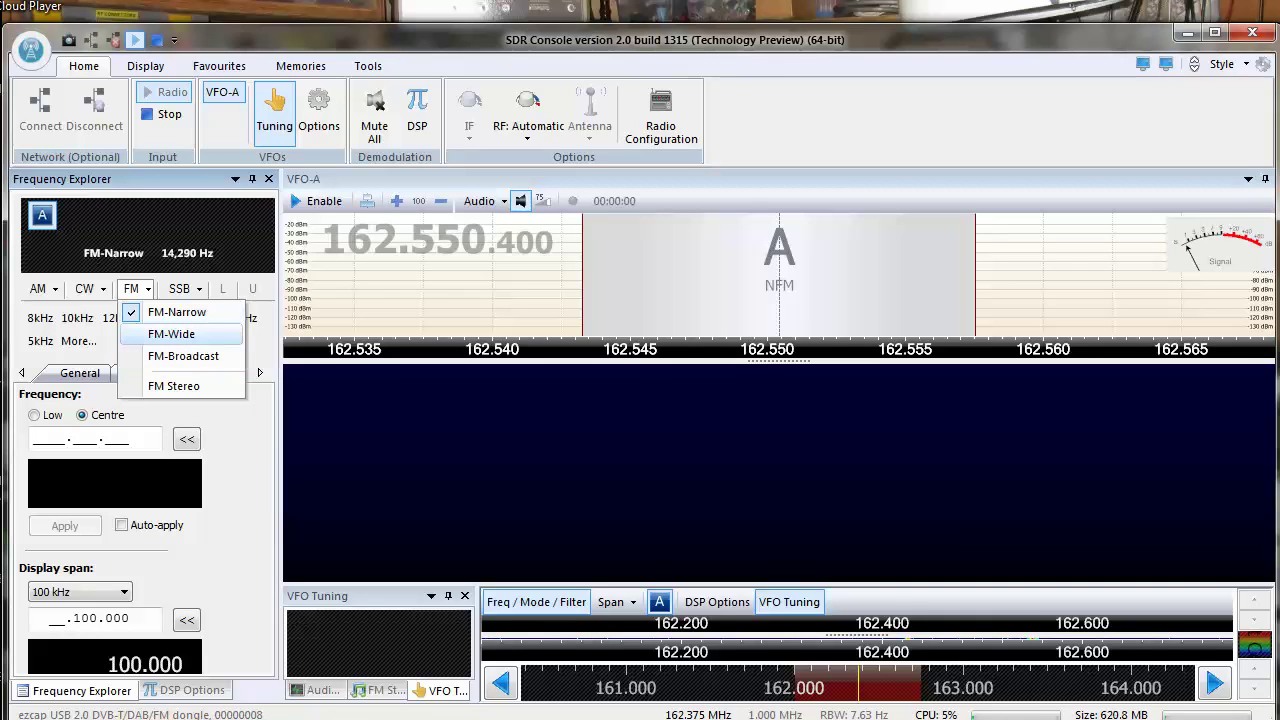
{"action": "left_click", "coordinate": [171, 334]}
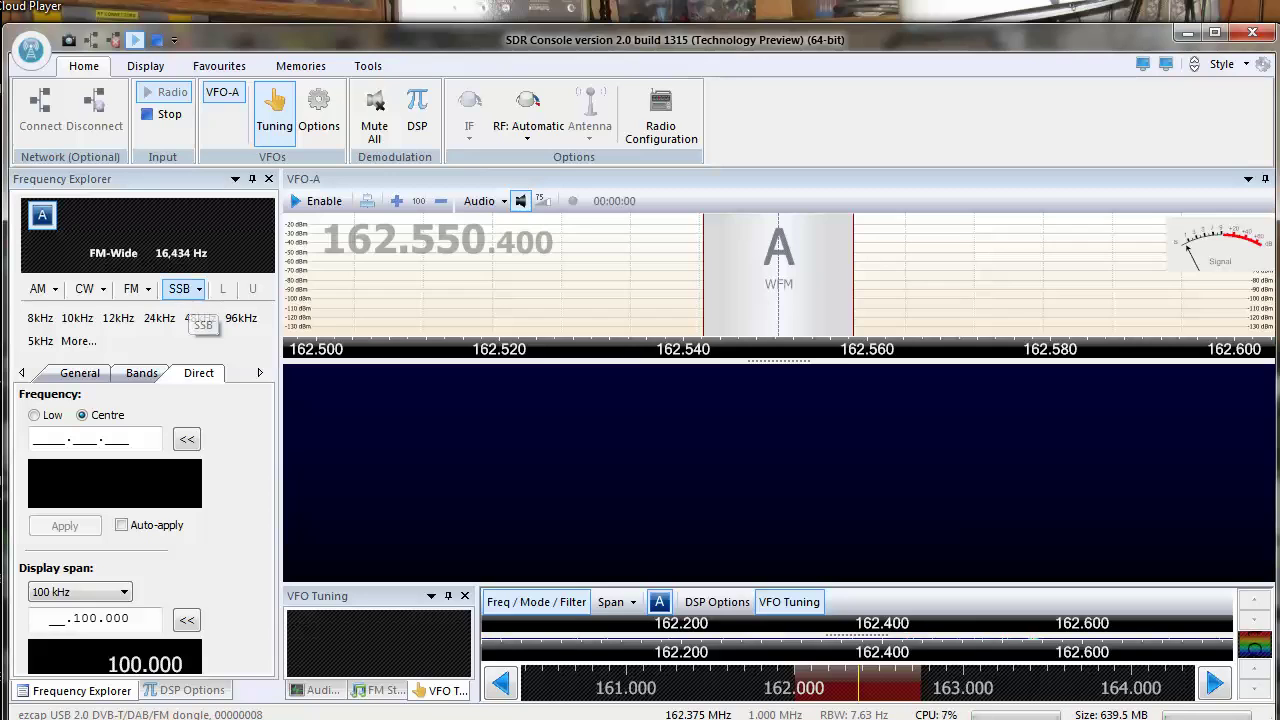
{"action": "left_click", "coordinate": [140, 288]}
{"action": "left_click", "coordinate": [171, 357]}
{"action": "left_click", "coordinate": [140, 288]}
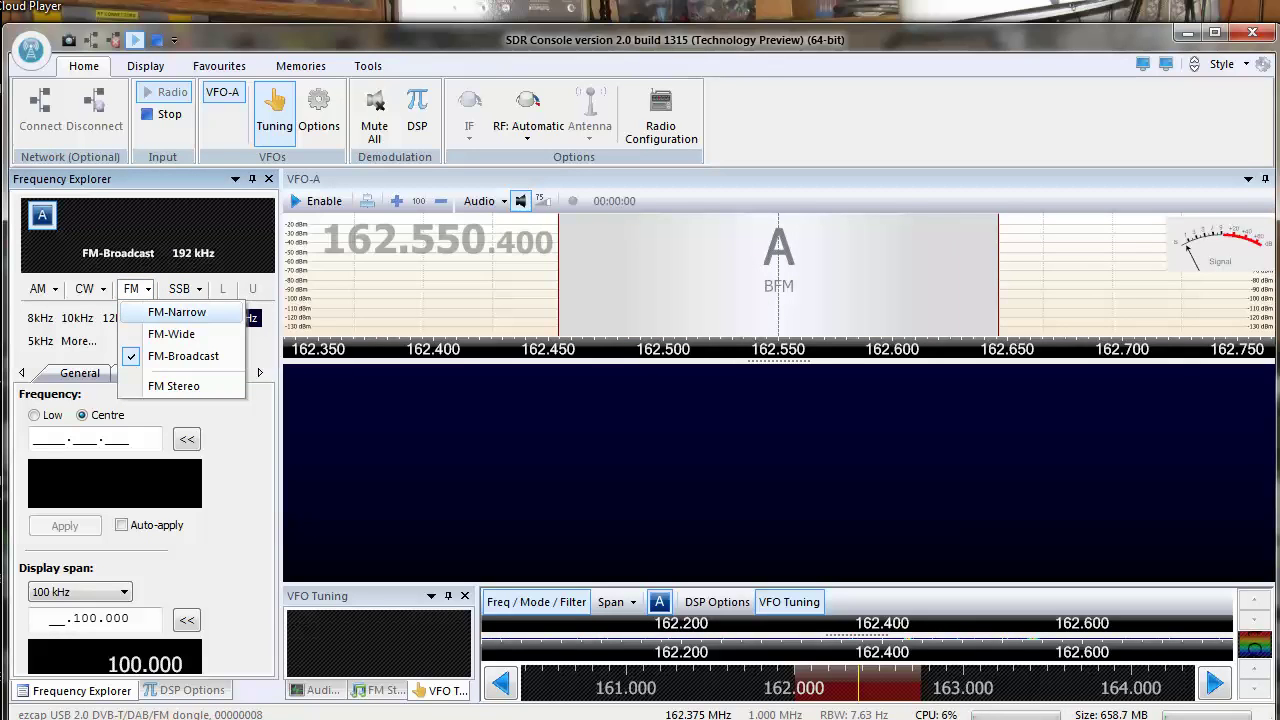
{"action": "left_click", "coordinate": [171, 309]}
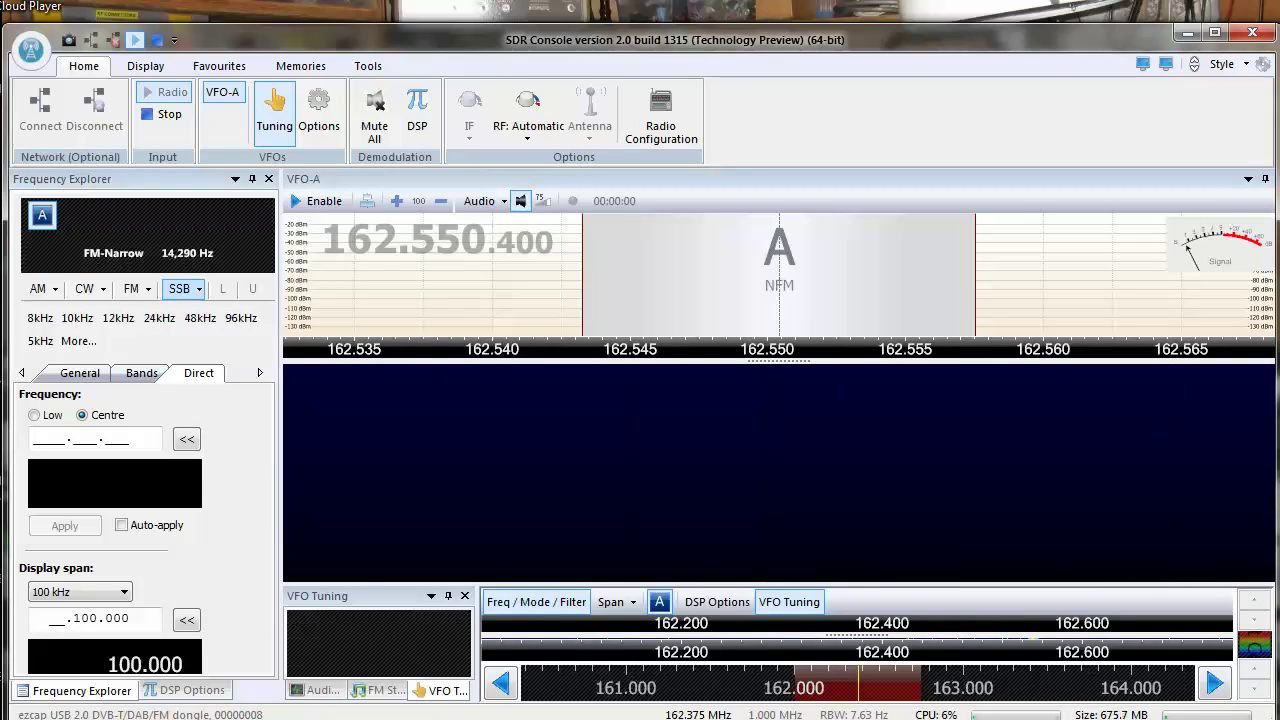
Step: Set the VFO-A reception mode to FM-Broadcast
{"action": "left_click", "coordinate": [185, 289]}
{"action": "left_click", "coordinate": [136, 289]}
{"action": "left_click", "coordinate": [136, 289]}
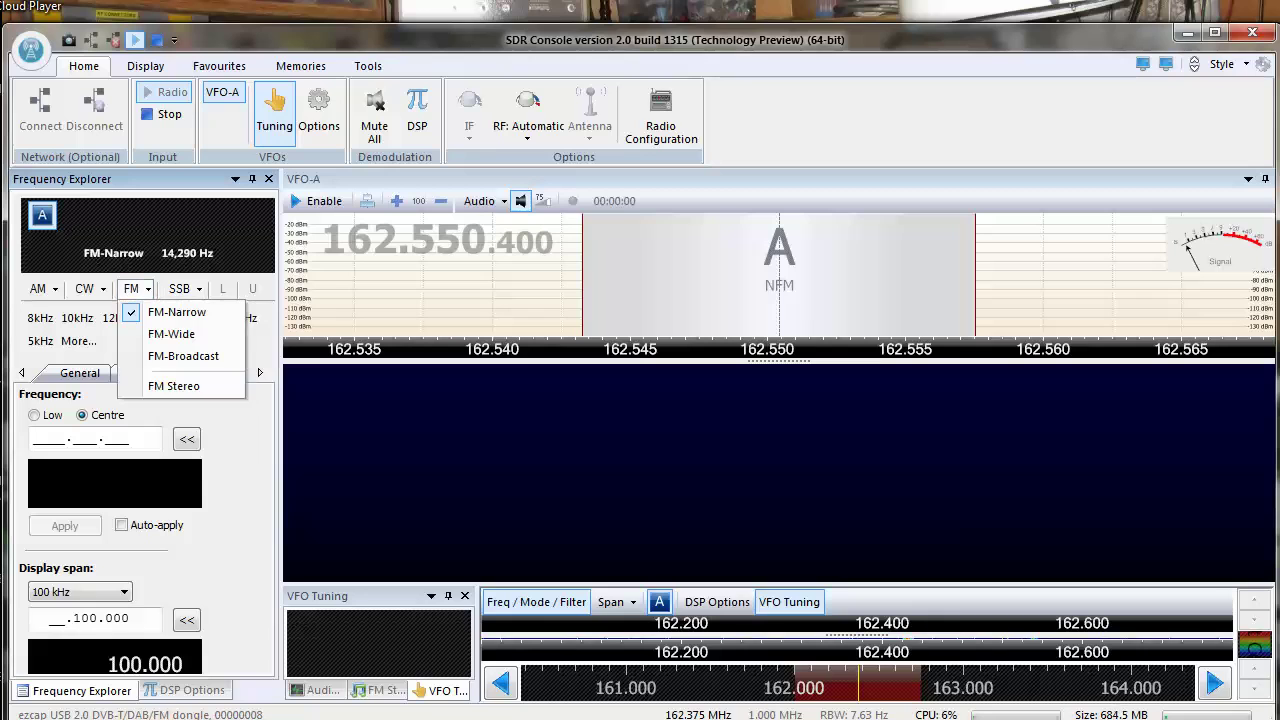
{"action": "left_click", "coordinate": [183, 356]}
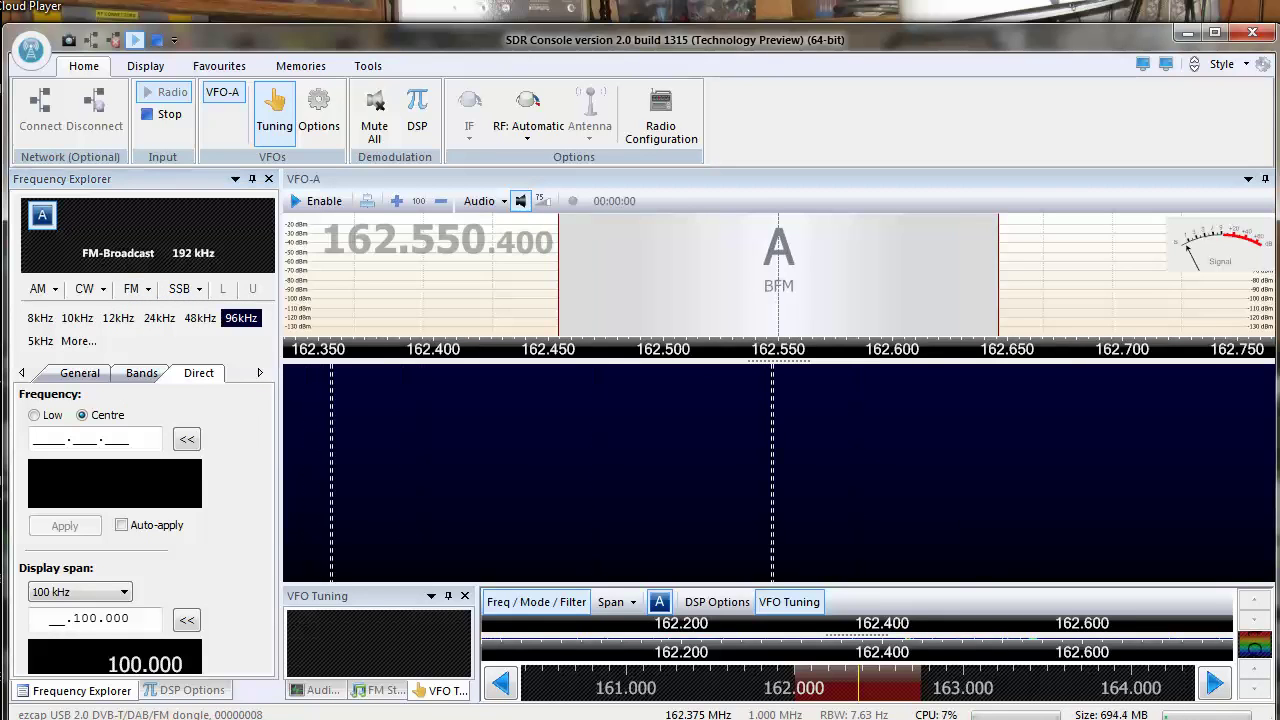
Step: Tune VFO-A to about 162.541.200 and narrow its filter bandwidth to about 122,916 Hz
{"action": "left_click_drag", "start_coordinate": [793, 280], "coordinate": [772, 280]}
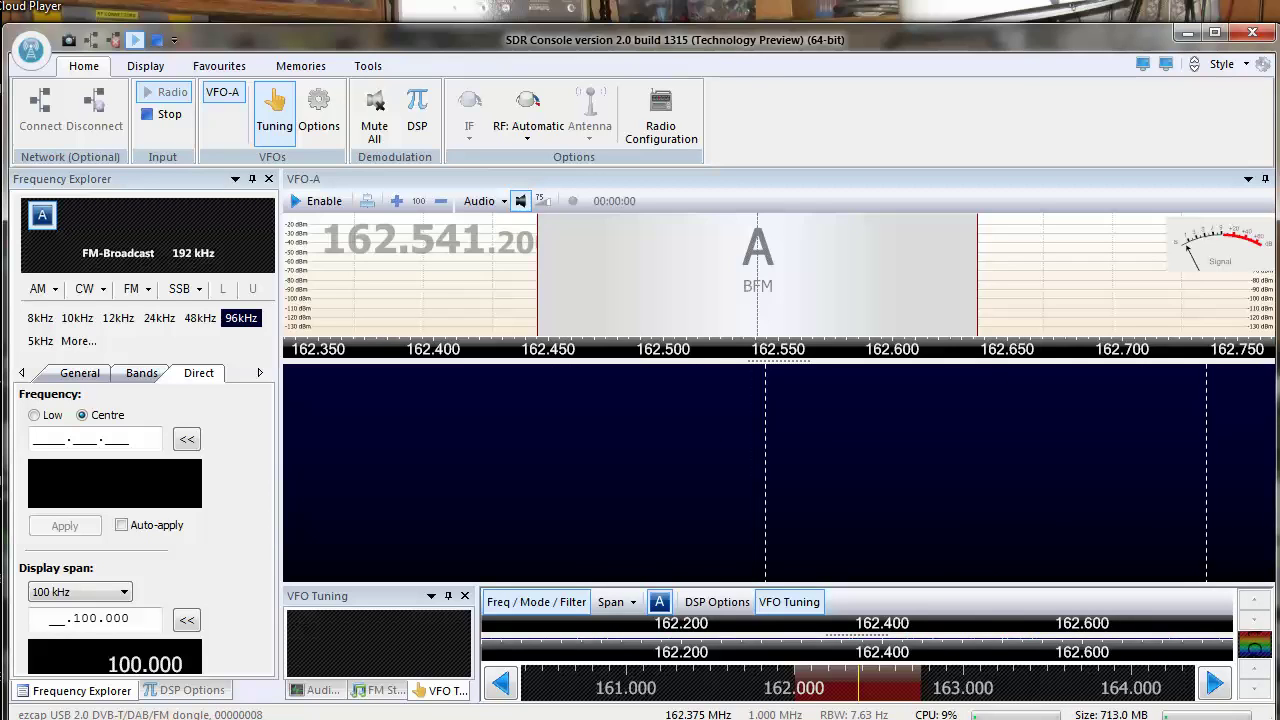
{"action": "left_click_drag", "start_coordinate": [978, 280], "coordinate": [834, 280]}
{"action": "scroll", "coordinate": [757, 275], "scroll_direction": "up", "scroll_amount": 5}
{"action": "scroll", "coordinate": [757, 275], "scroll_direction": "down", "scroll_amount": 1}
{"action": "scroll", "coordinate": [757, 275], "scroll_direction": "down", "scroll_amount": 1}
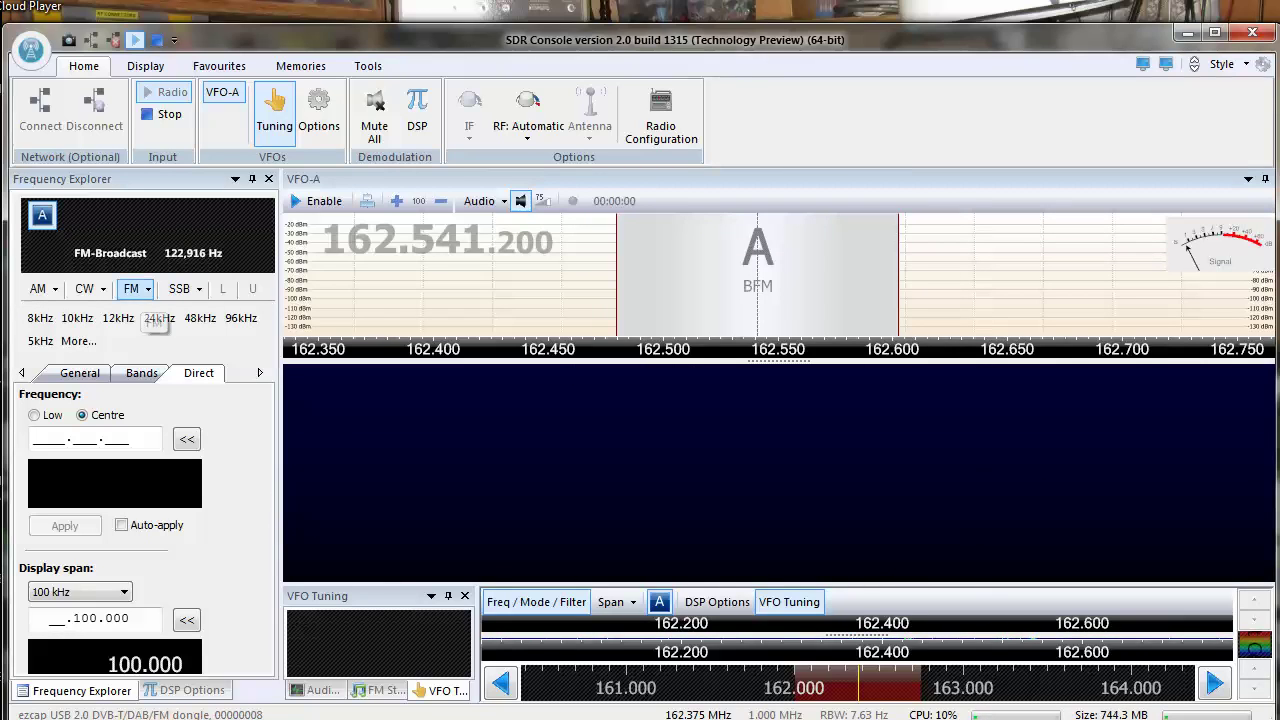
Step: Look over the available FM modes and close SDR Console
{"action": "left_click", "coordinate": [135, 289]}
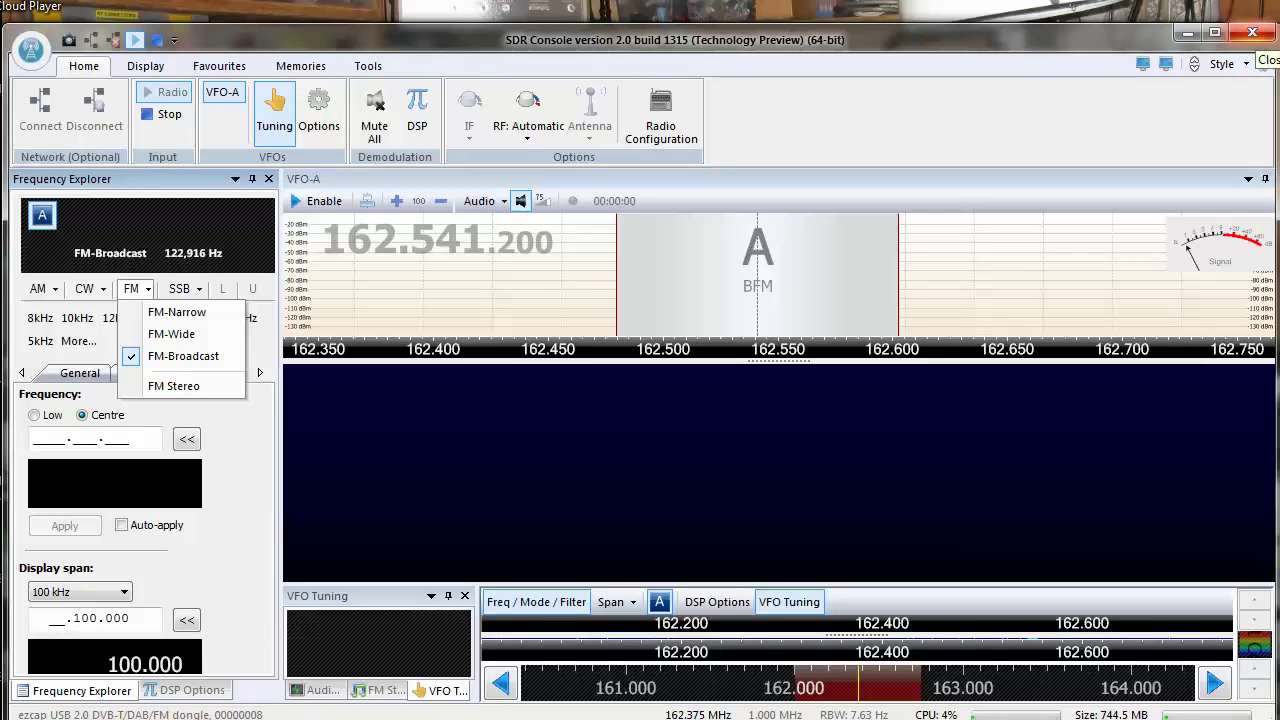
{"action": "left_click", "coordinate": [1252, 33]}
{"action": "left_click", "coordinate": [1252, 33]}
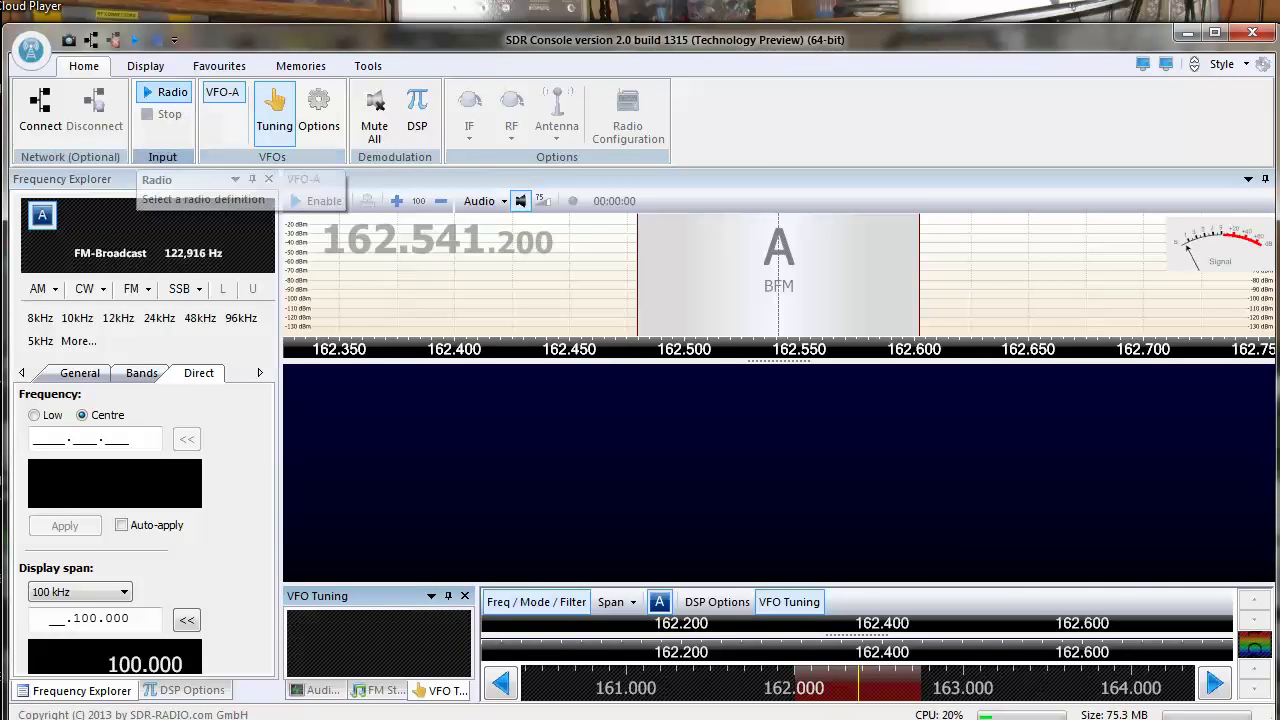
Step: Bring up the radio selection in the reopened console, select the ezcap dongle and check the available frequency spans
{"action": "left_click", "coordinate": [165, 92]}
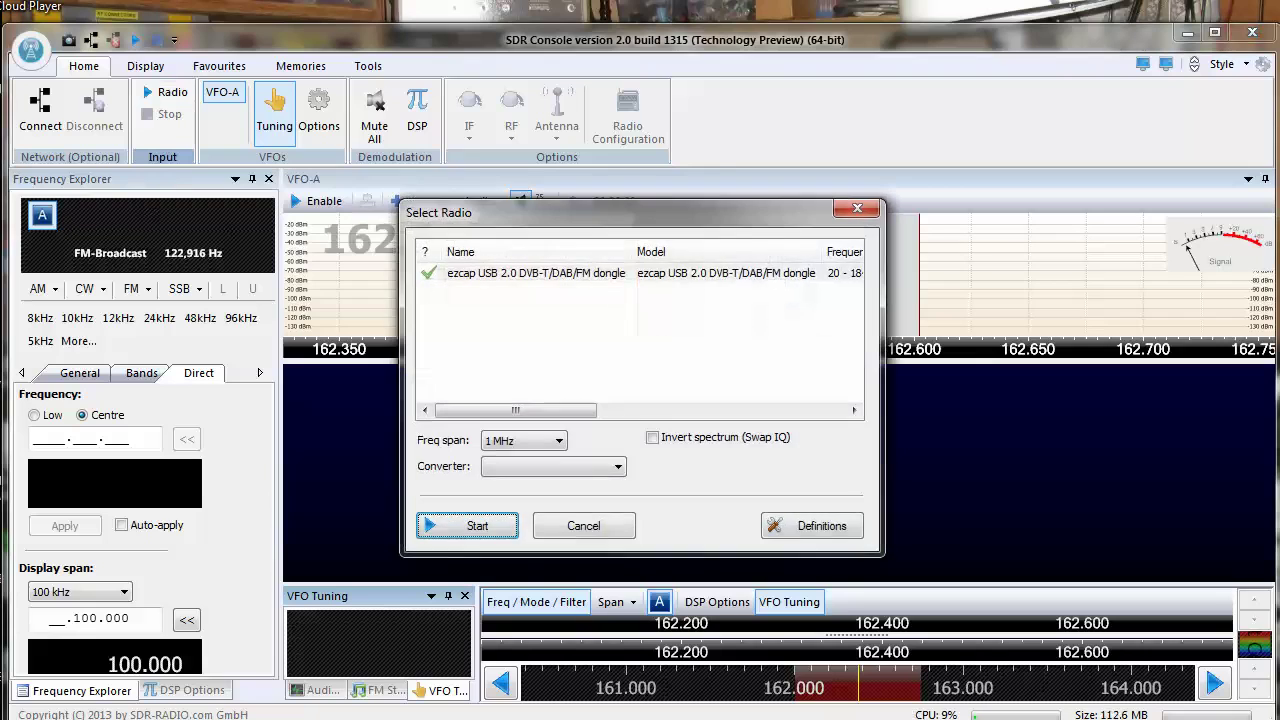
{"action": "left_click", "coordinate": [530, 273]}
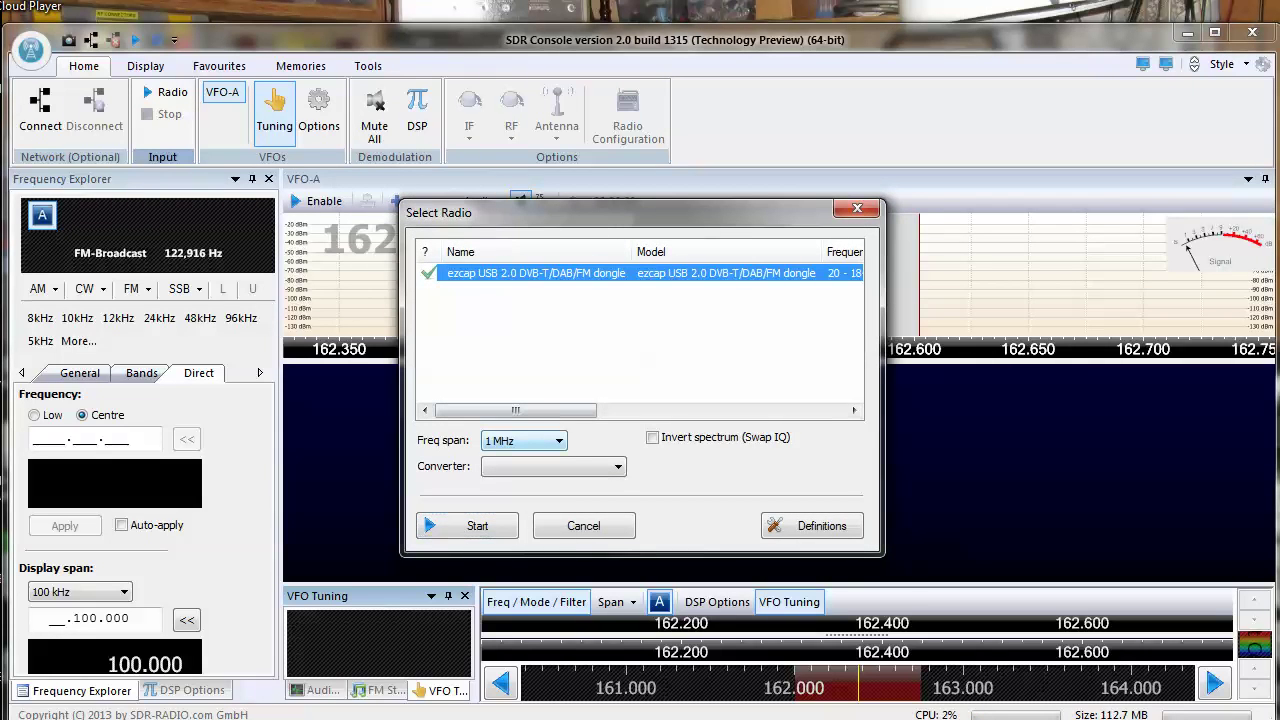
{"action": "key", "text": "Tab"}
{"action": "left_click", "coordinate": [540, 441]}
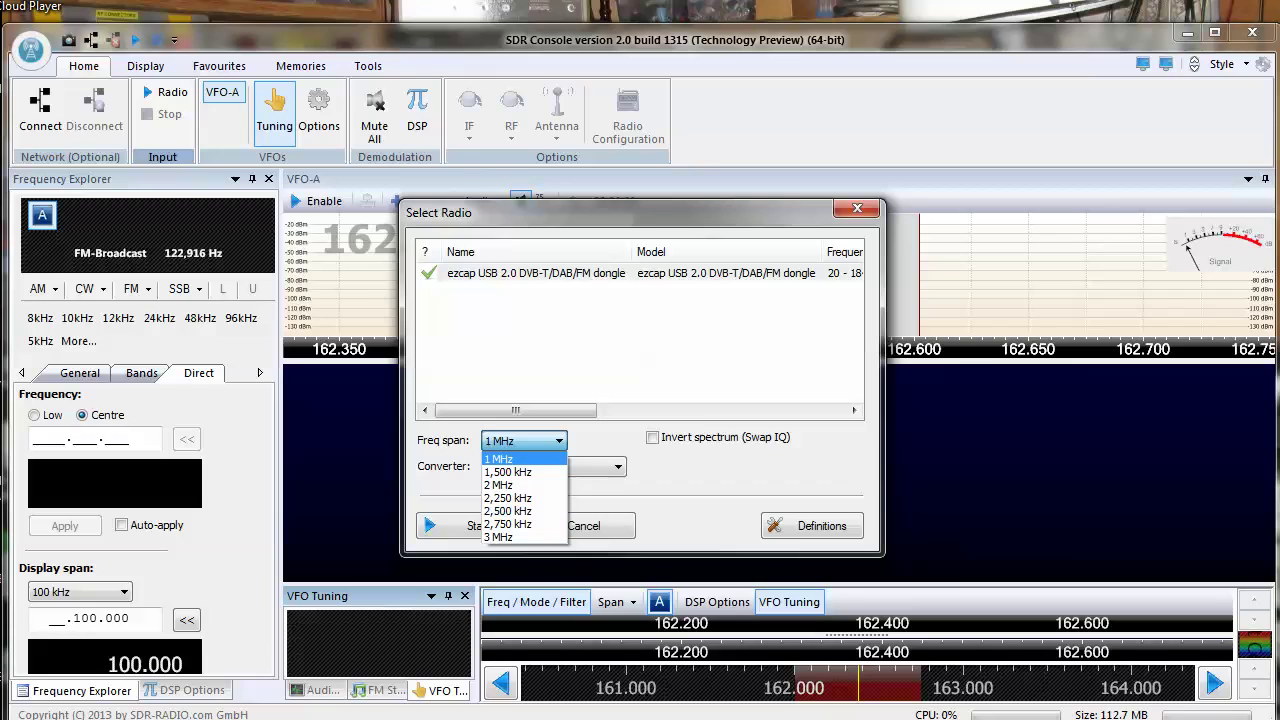
{"action": "key", "text": "Tab"}
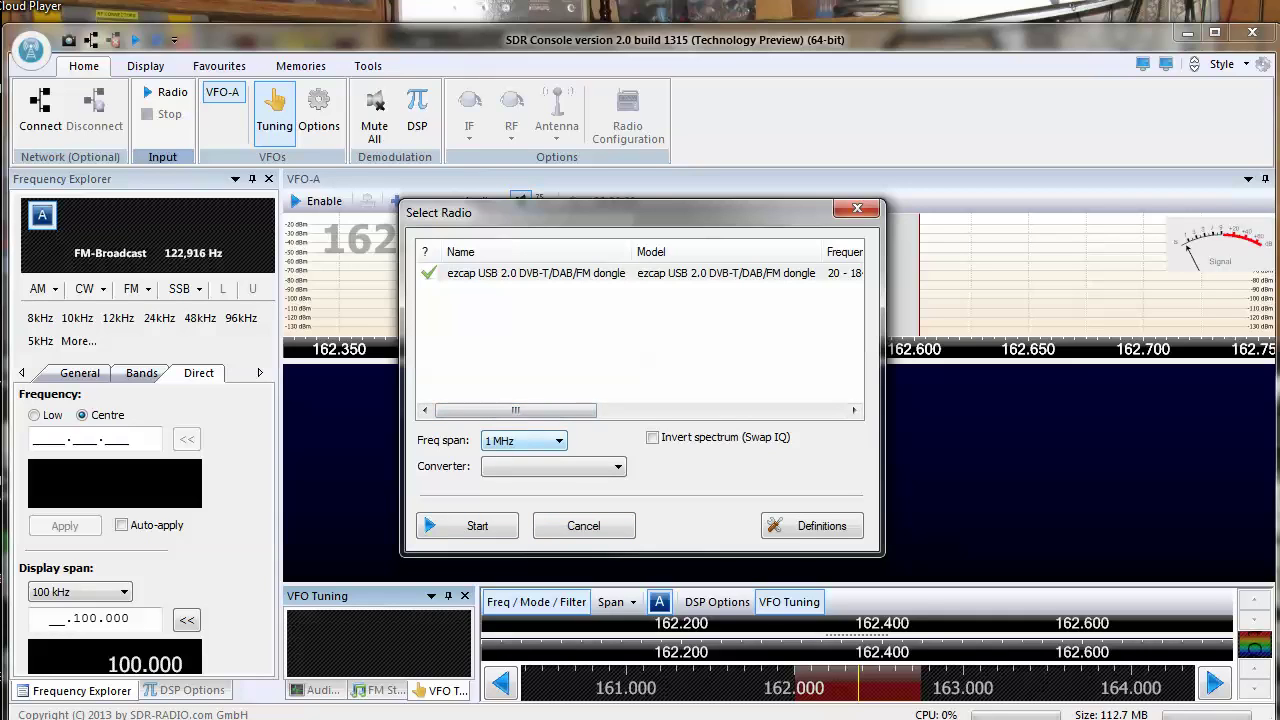
Step: Start the ezcap USB 2.0 DVB-T/DAB/FM dongle with a 1 MHz frequency span
{"action": "left_click", "coordinate": [536, 273]}
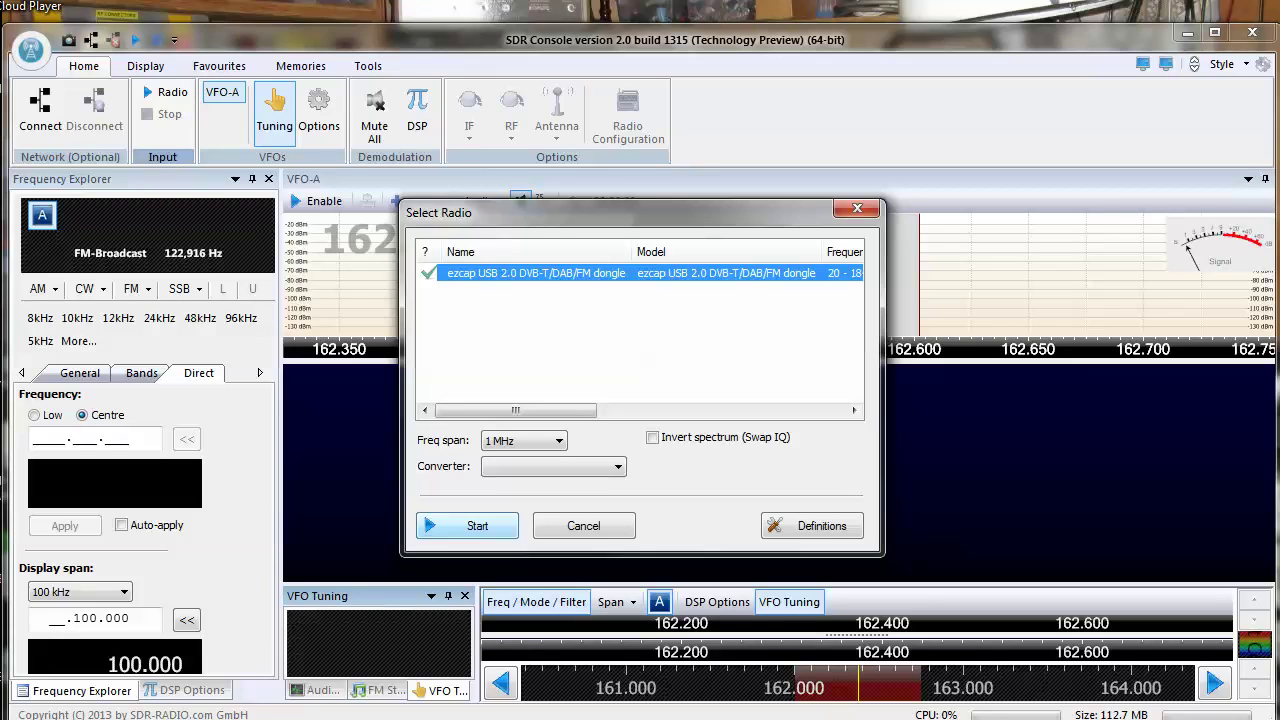
{"action": "left_click", "coordinate": [467, 526]}
{"action": "key", "text": "Return"}
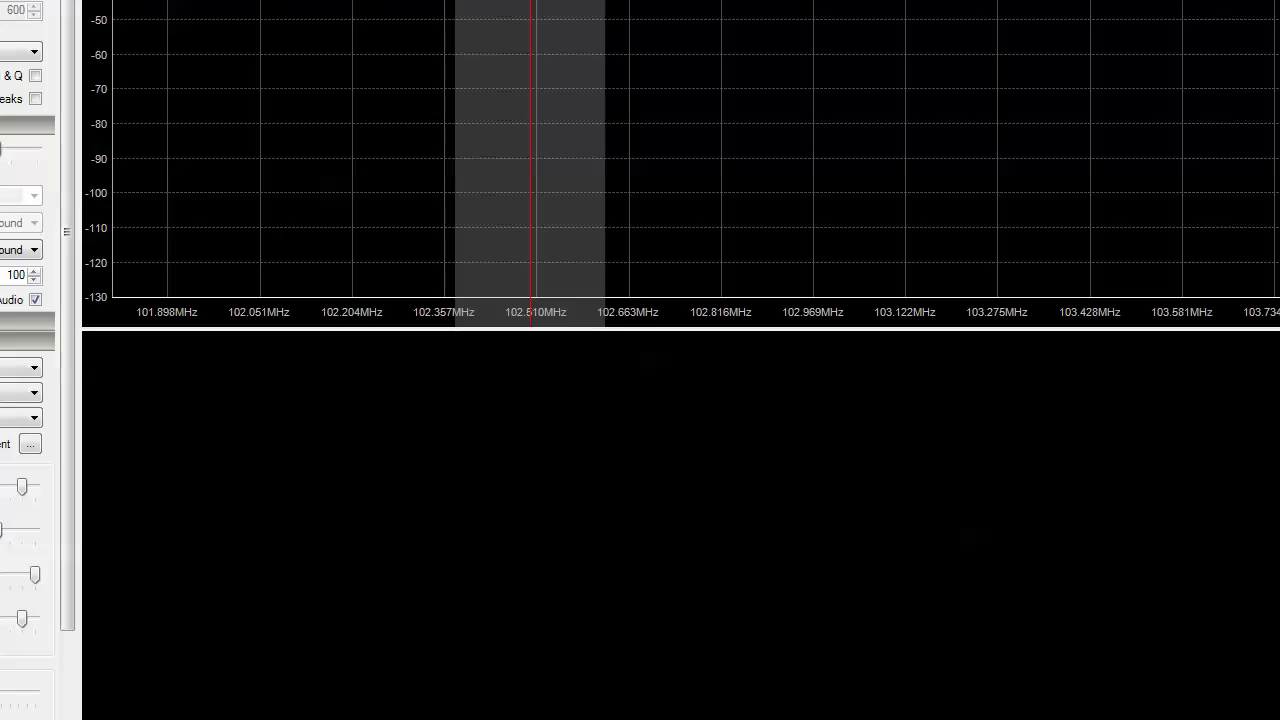
Step: Switch to SDR# and shrink its window so the display sliders fit on the screen
{"action": "left_click_drag", "start_coordinate": [1279, 719], "coordinate": [1117, 482]}
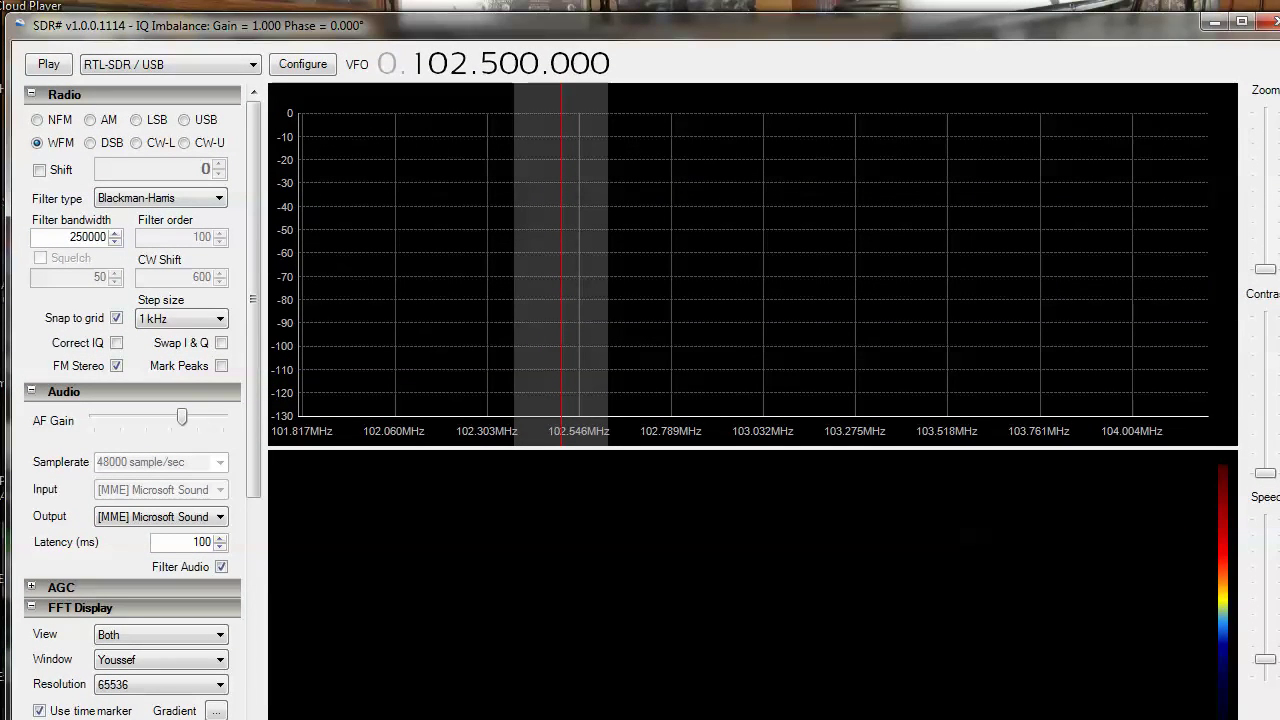
{"action": "left_click_drag", "start_coordinate": [1279, 719], "coordinate": [1275, 719]}
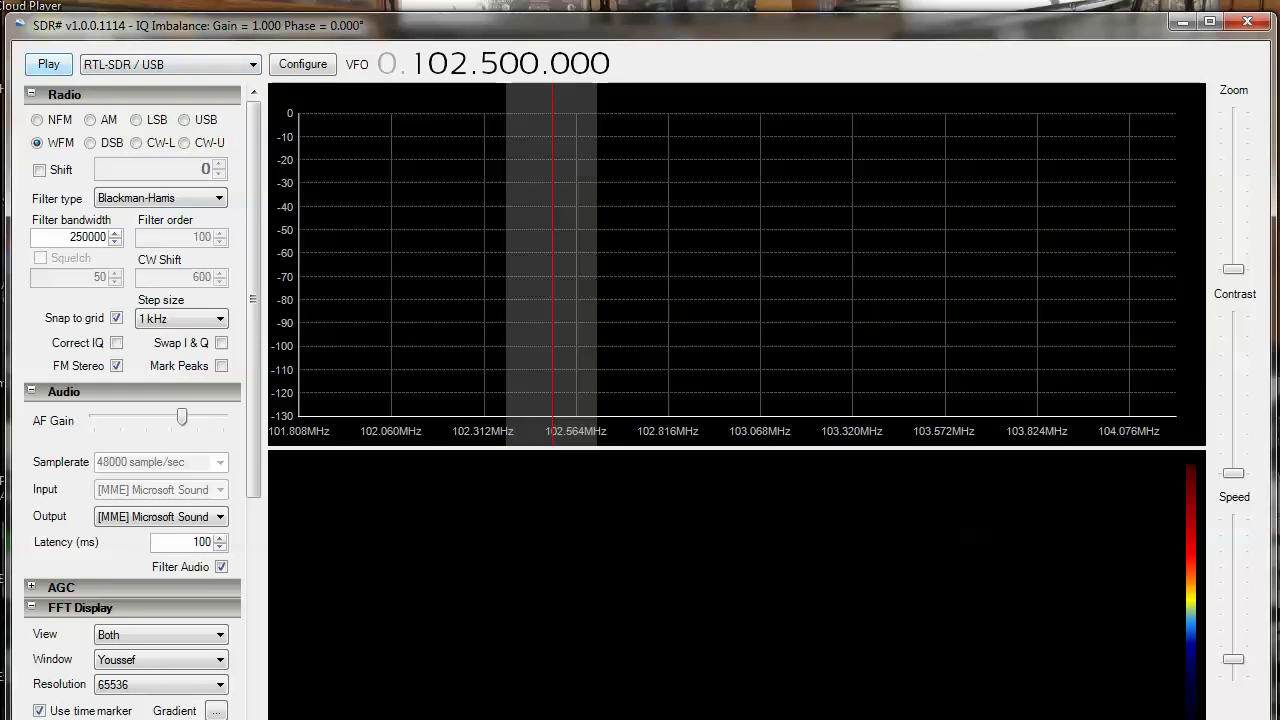
Step: Start RTL-SDR / USB reception and lower the AF gain to about a fifth of its range
{"action": "left_click", "coordinate": [49, 64]}
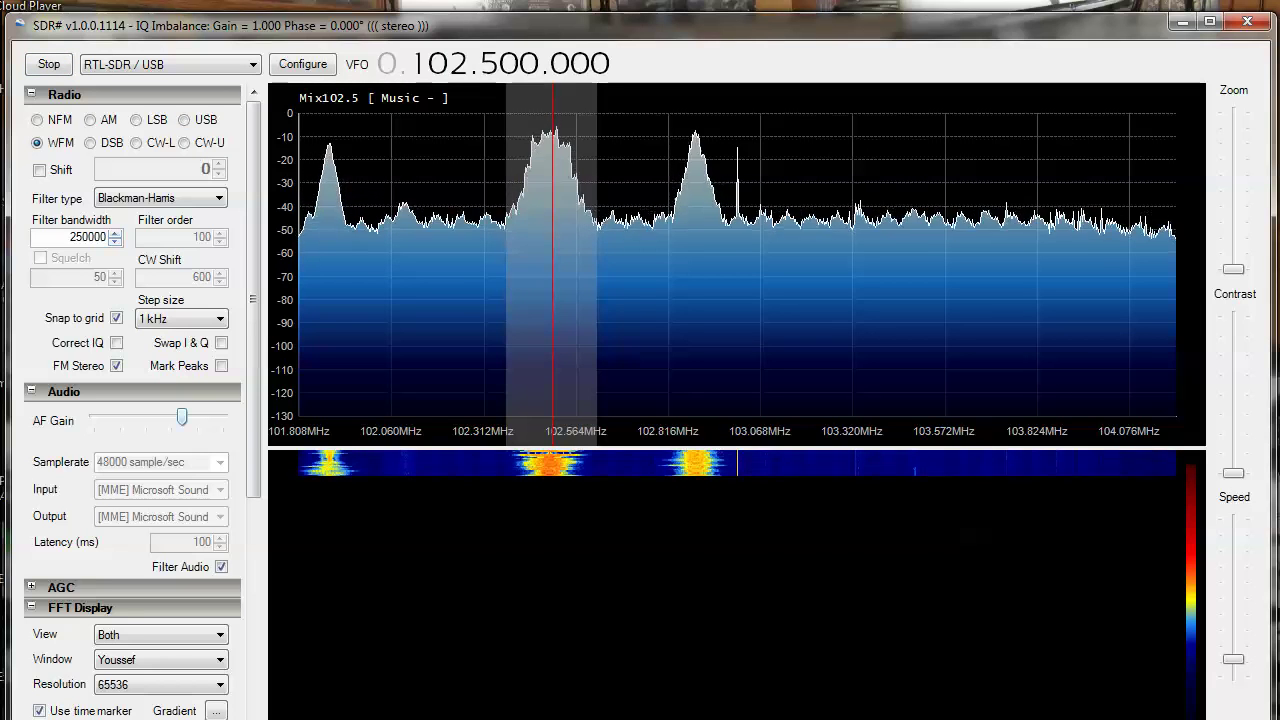
{"action": "left_click_drag", "start_coordinate": [182, 417], "coordinate": [140, 417]}
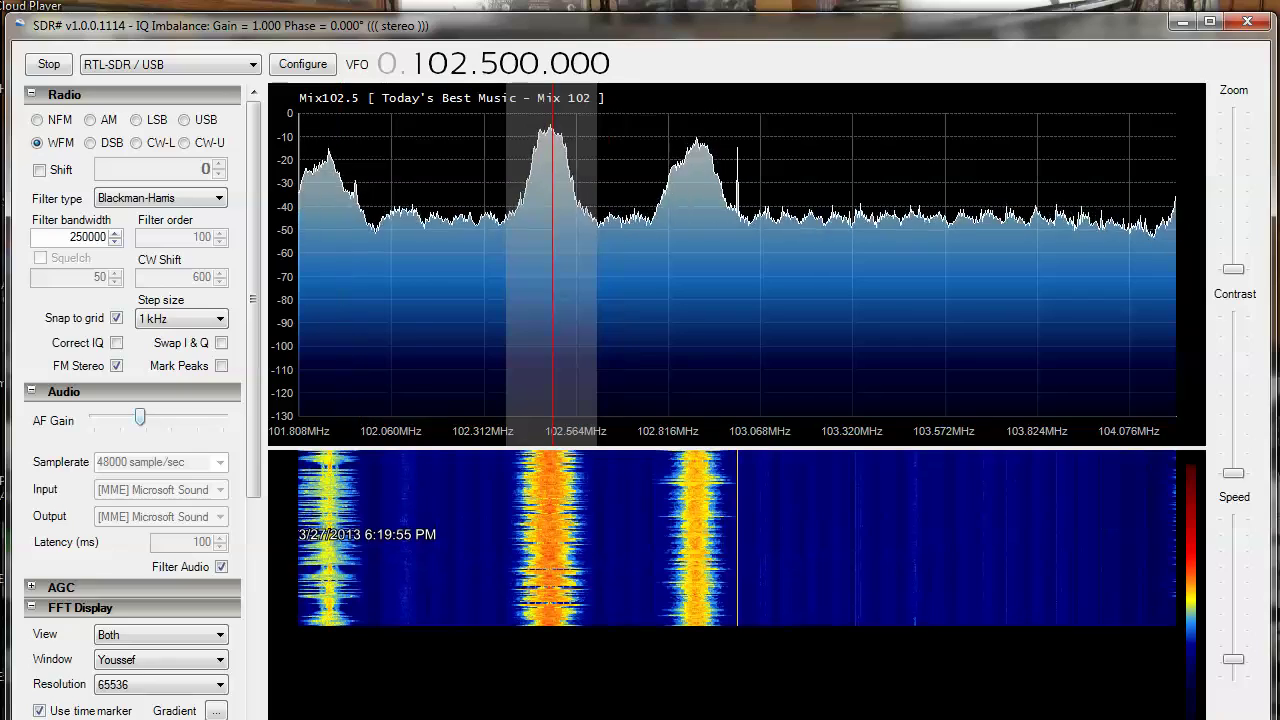
{"action": "left_click_drag", "start_coordinate": [140, 417], "coordinate": [115, 417]}
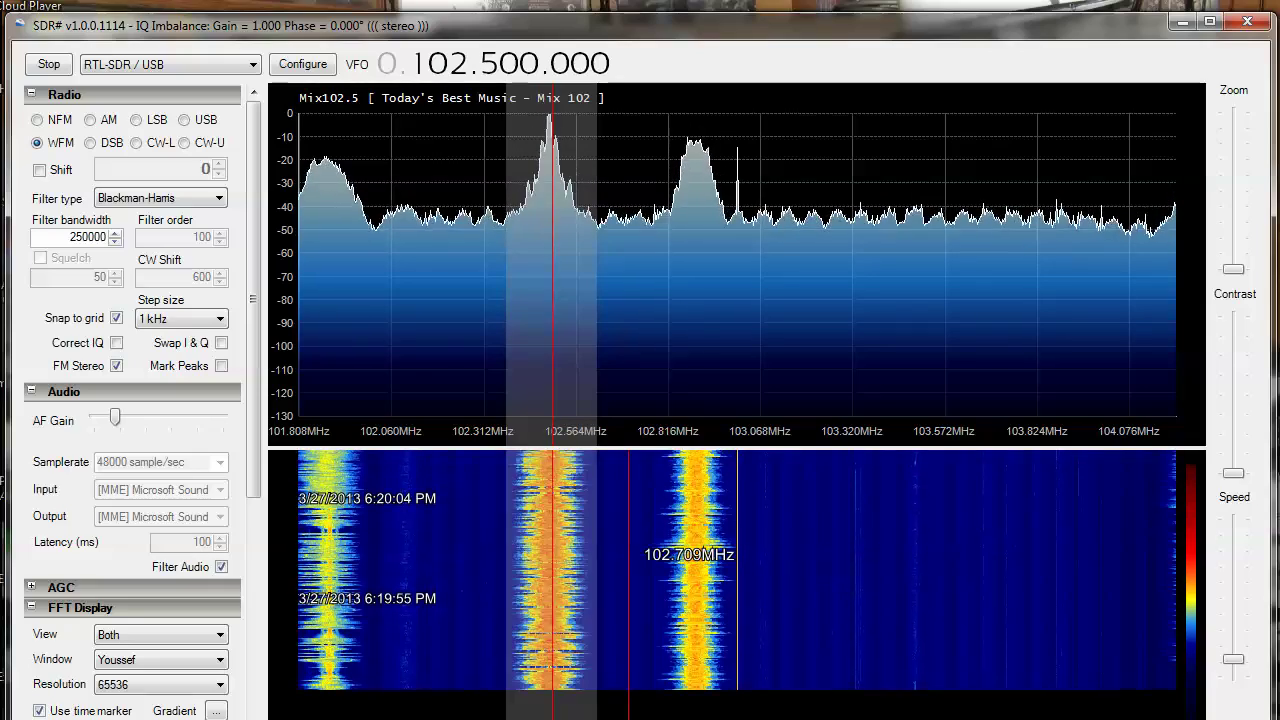
Step: Reduce the window height so the whole waterfall fits on the screen, and stop the reception
{"action": "left_click_drag", "start_coordinate": [640, 719], "coordinate": [640, 712]}
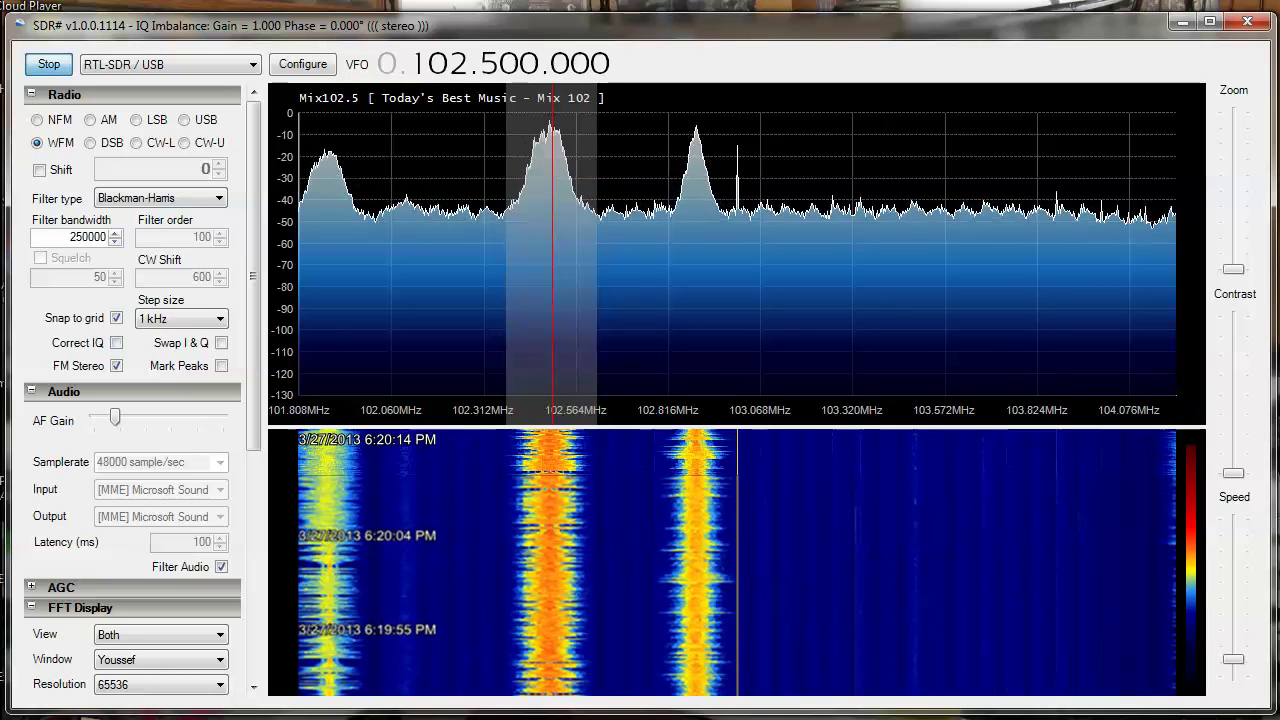
{"action": "left_click", "coordinate": [49, 64]}
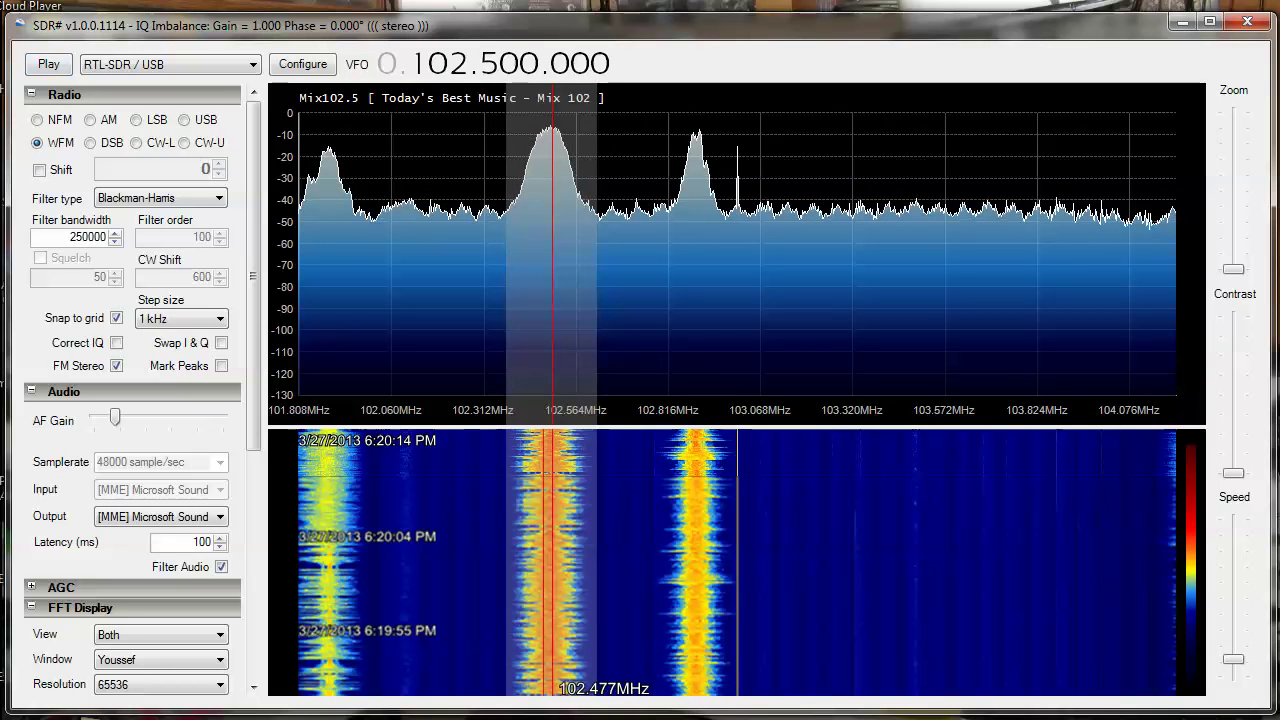